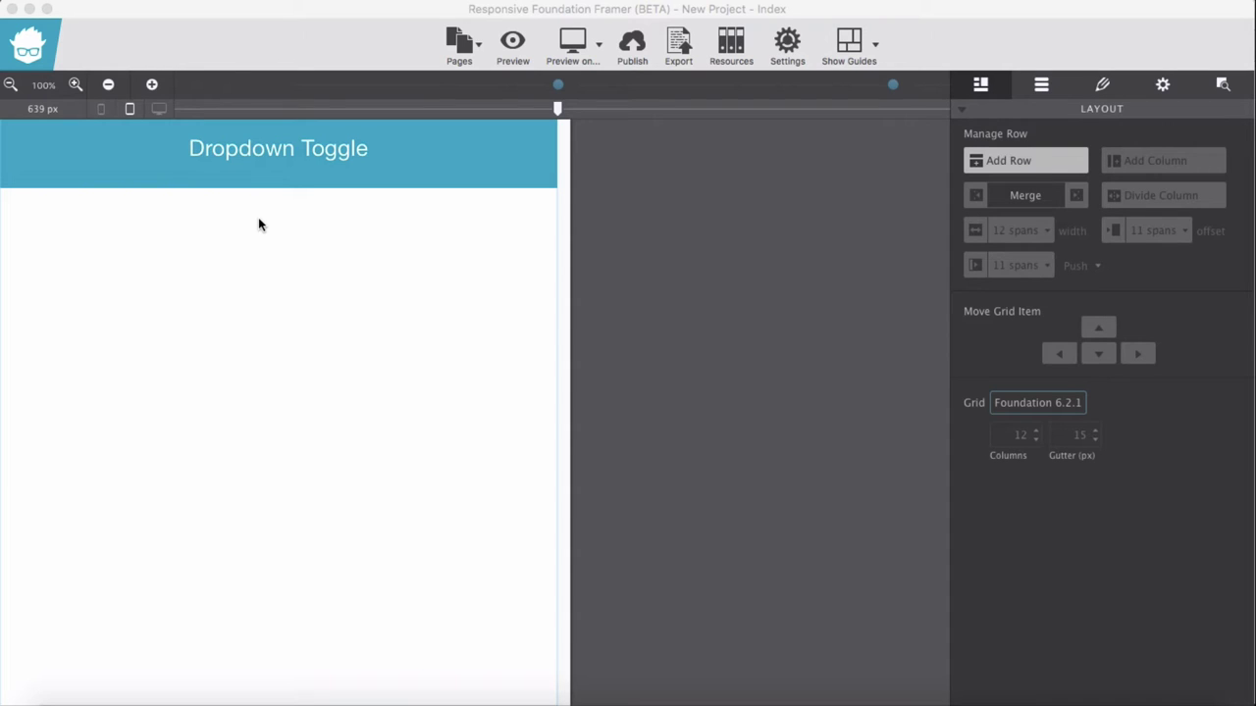
Add a row below the Dropdown Toggle heading and drop a Button Link into its column.
{"action": "left_click", "coordinate": [1027, 165]}
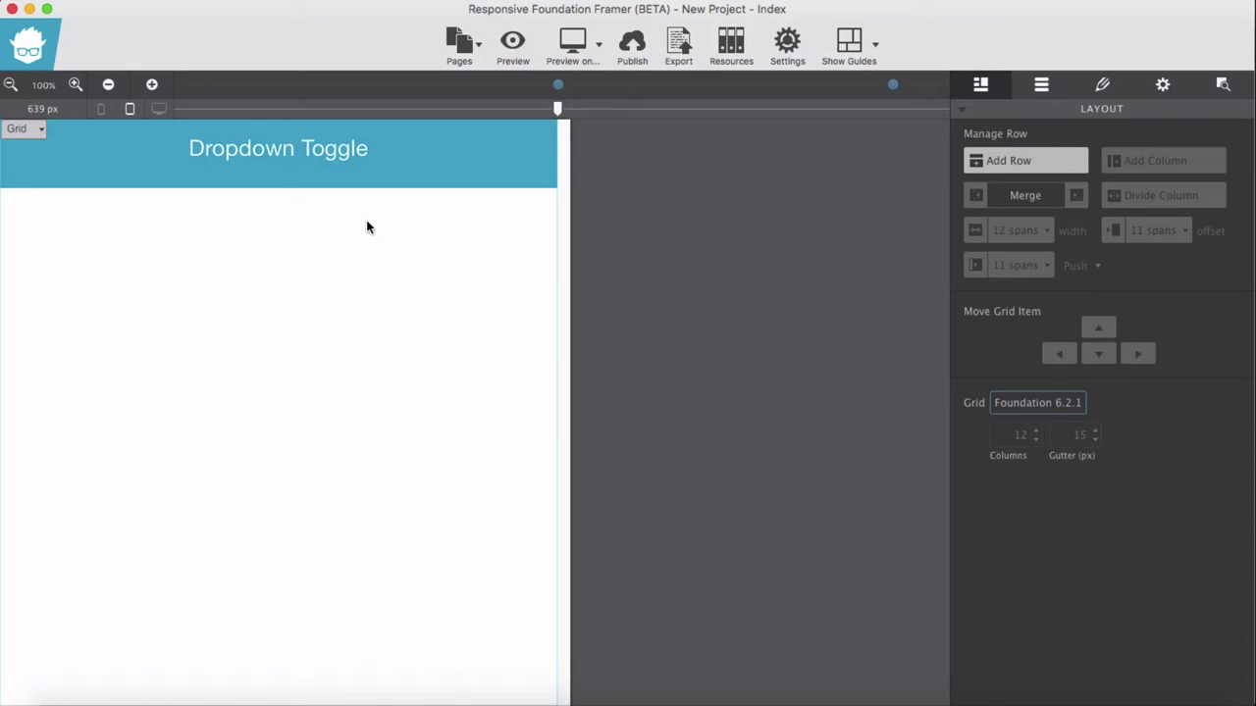
{"action": "left_click", "coordinate": [1027, 169]}
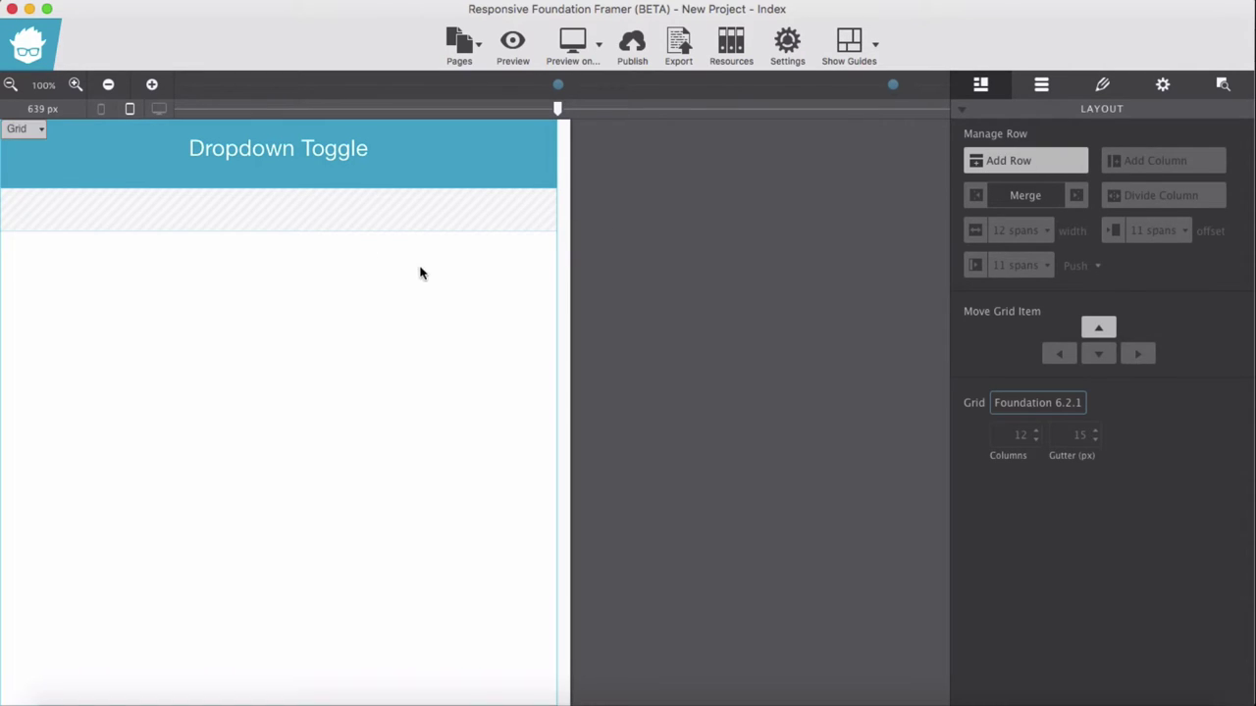
{"action": "left_click", "coordinate": [453, 212]}
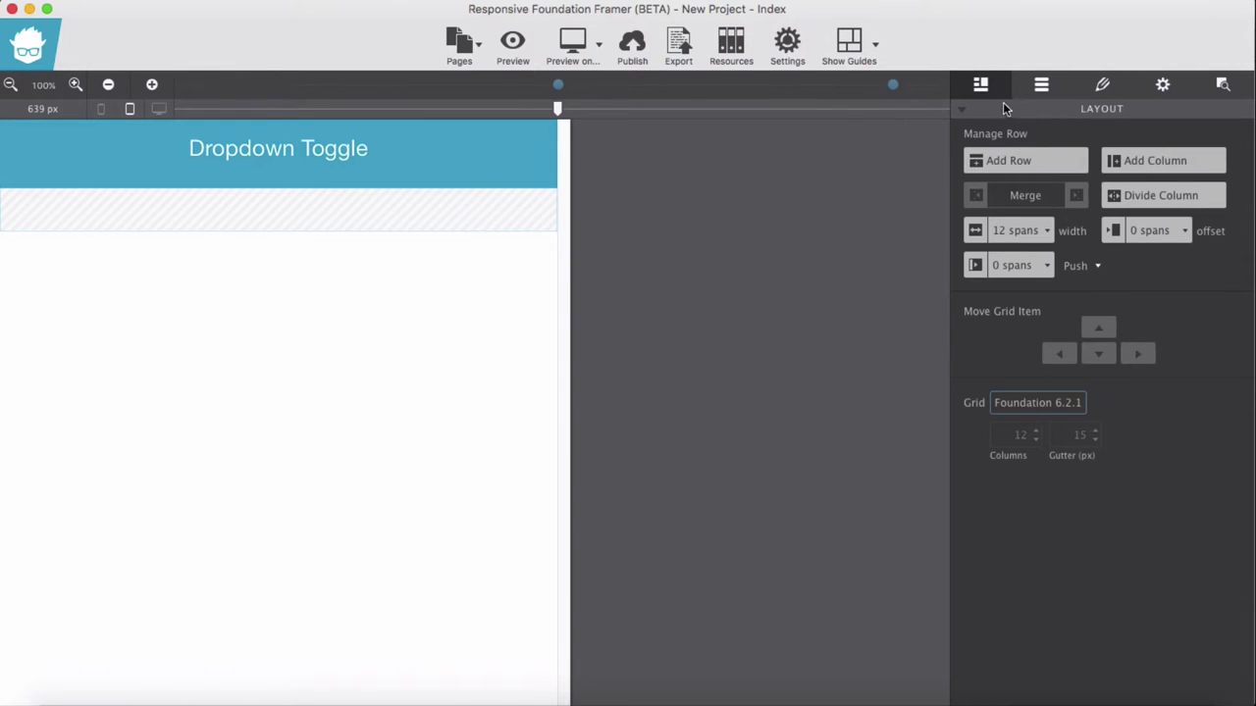
{"action": "left_click", "coordinate": [1042, 85]}
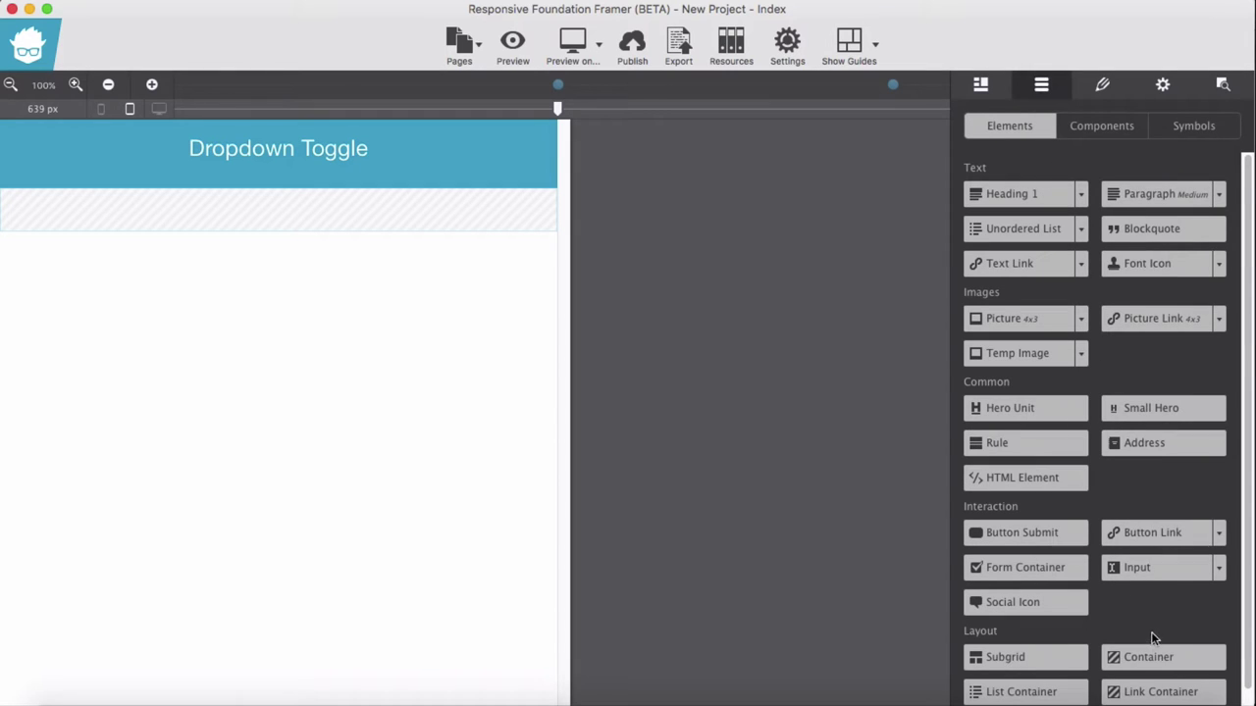
{"action": "left_click_drag", "start_coordinate": [1158, 532], "coordinate": [245, 200]}
{"action": "left_click", "coordinate": [84, 206]}
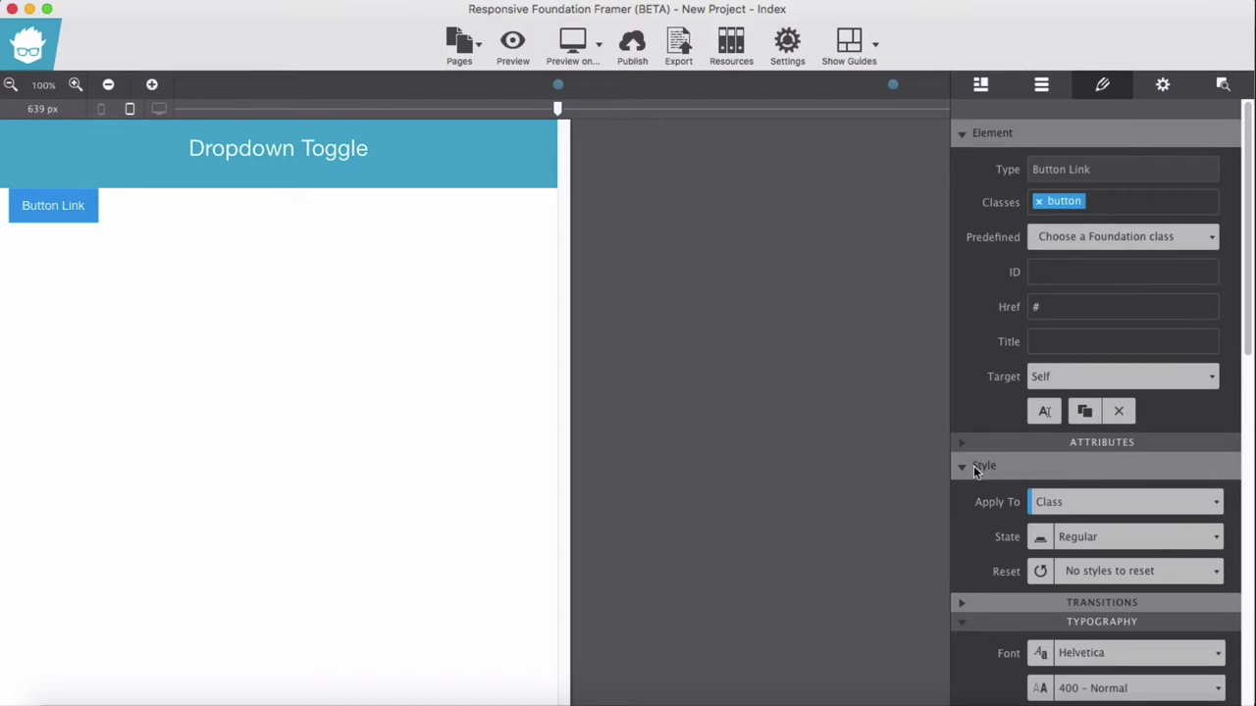
Add a Data Toggle attribute, value left empty, to the Button Link.
{"action": "left_click", "coordinate": [1112, 467]}
{"action": "left_click", "coordinate": [1109, 444]}
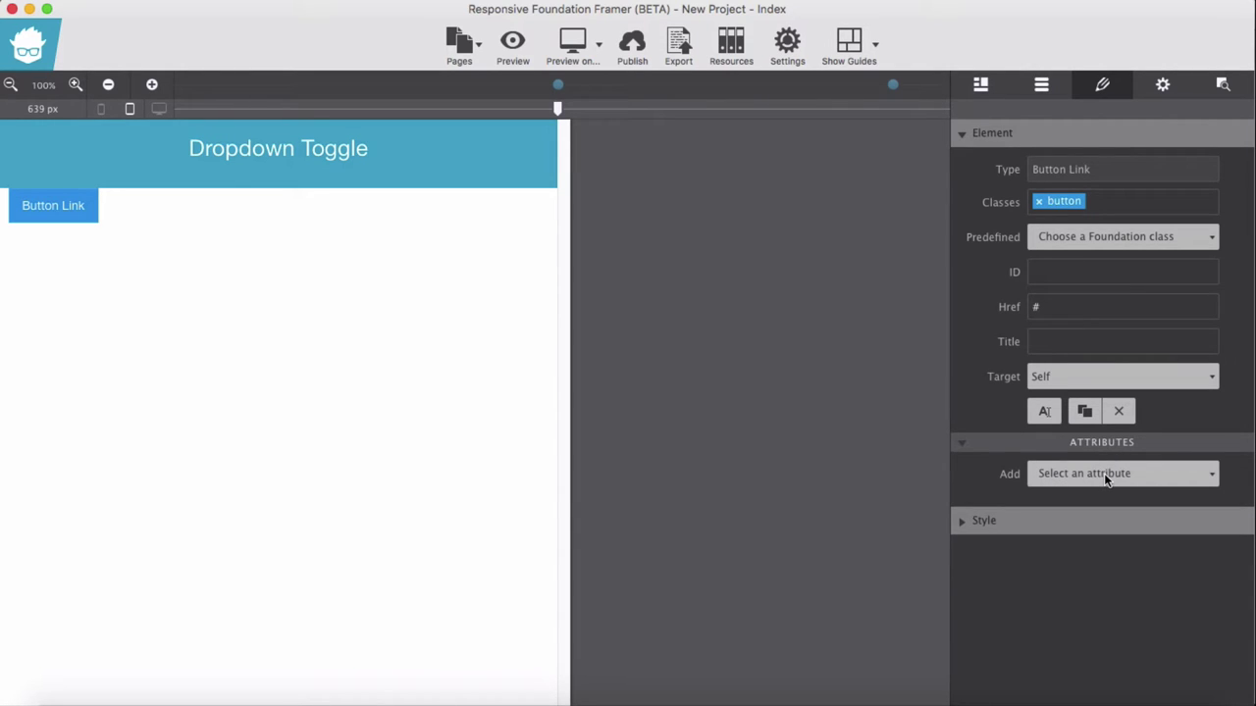
{"action": "left_click", "coordinate": [1104, 473]}
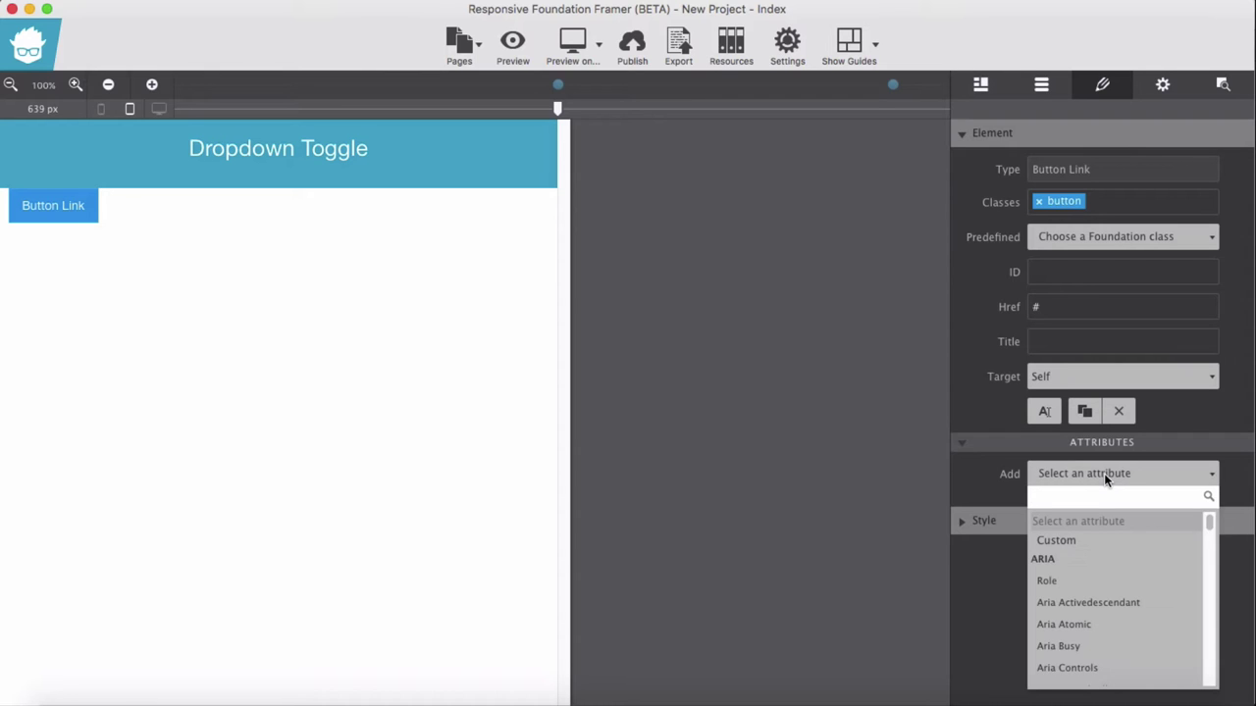
{"action": "type", "text": "tog"}
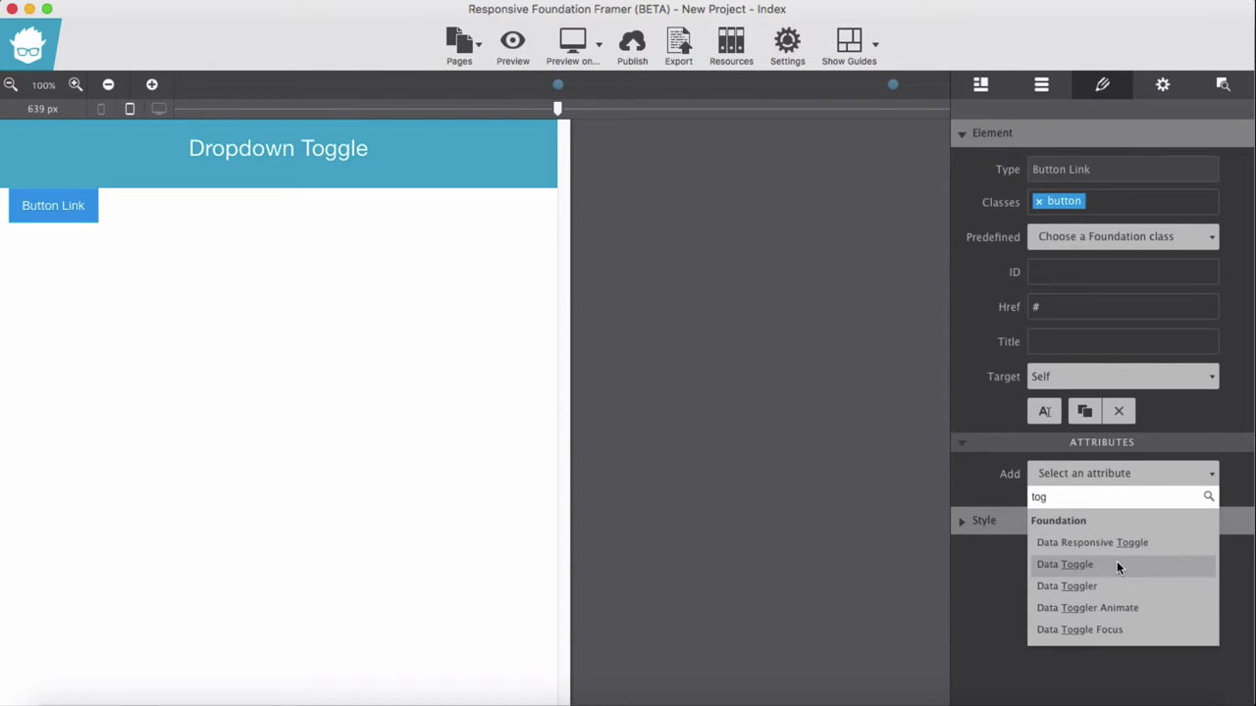
{"action": "left_click", "coordinate": [1117, 564]}
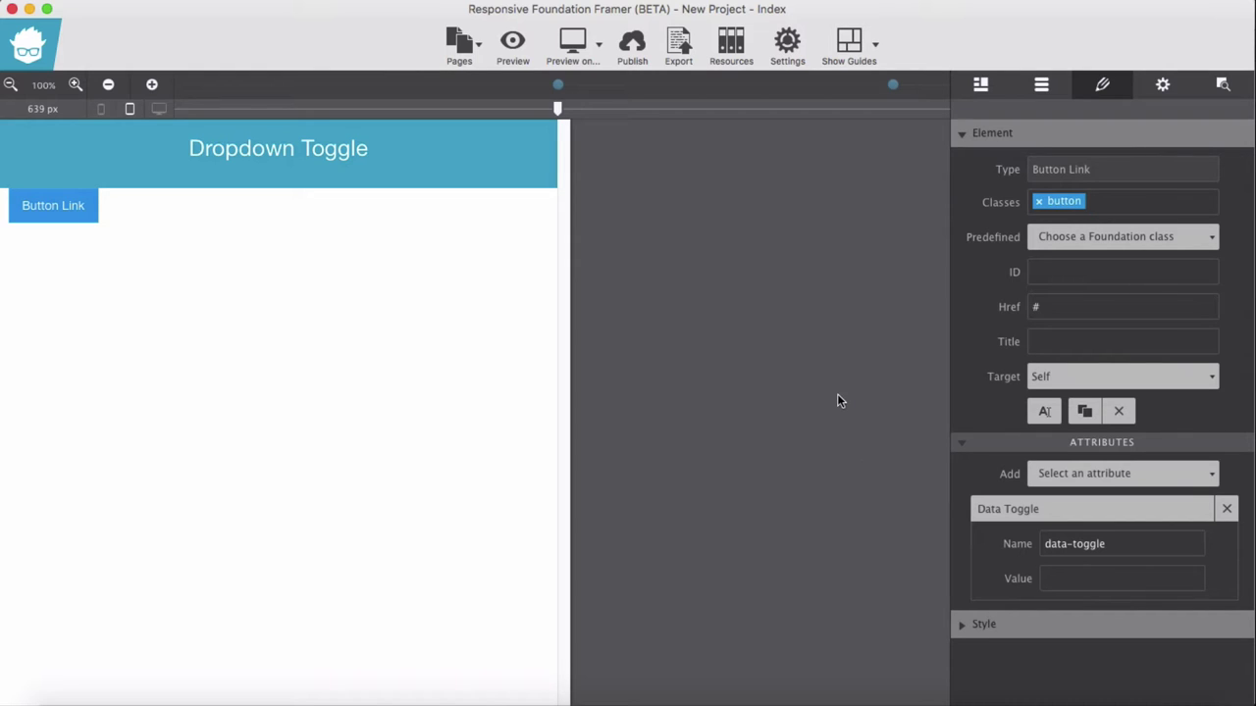
Place a Container directly beneath the Button Link in the same column.
{"action": "left_click", "coordinate": [1041, 86]}
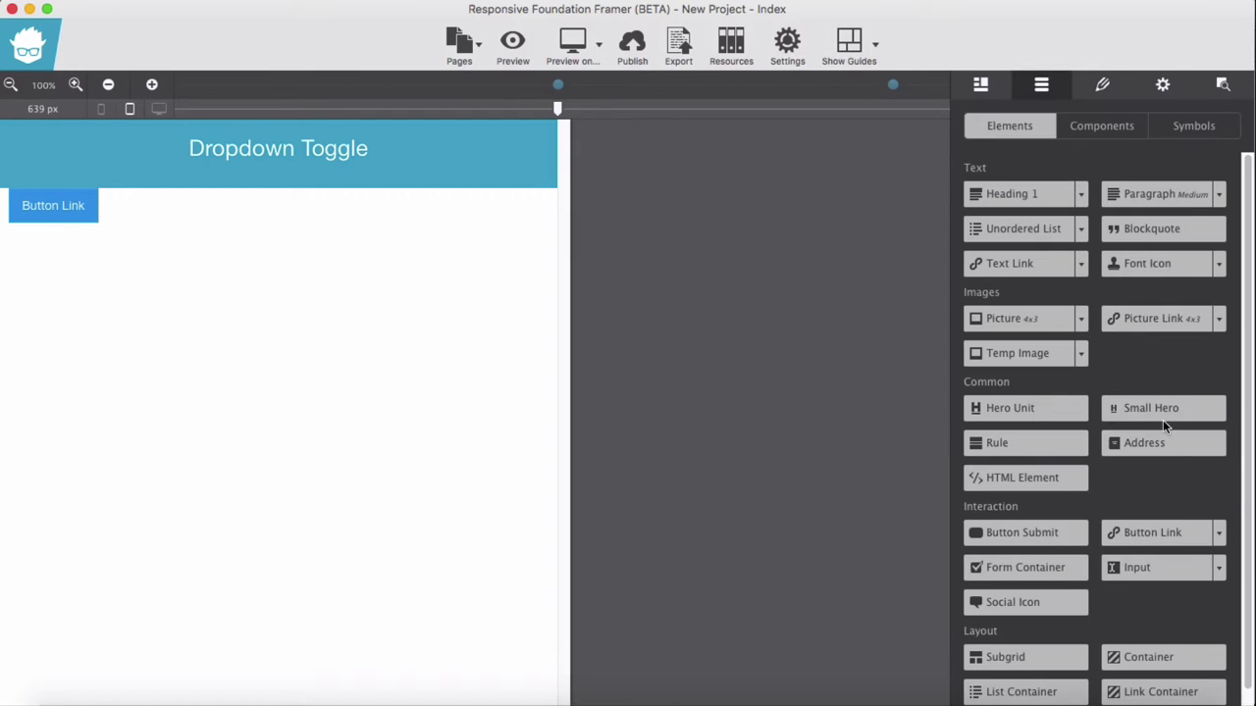
{"action": "left_click_drag", "start_coordinate": [1169, 654], "coordinate": [132, 228]}
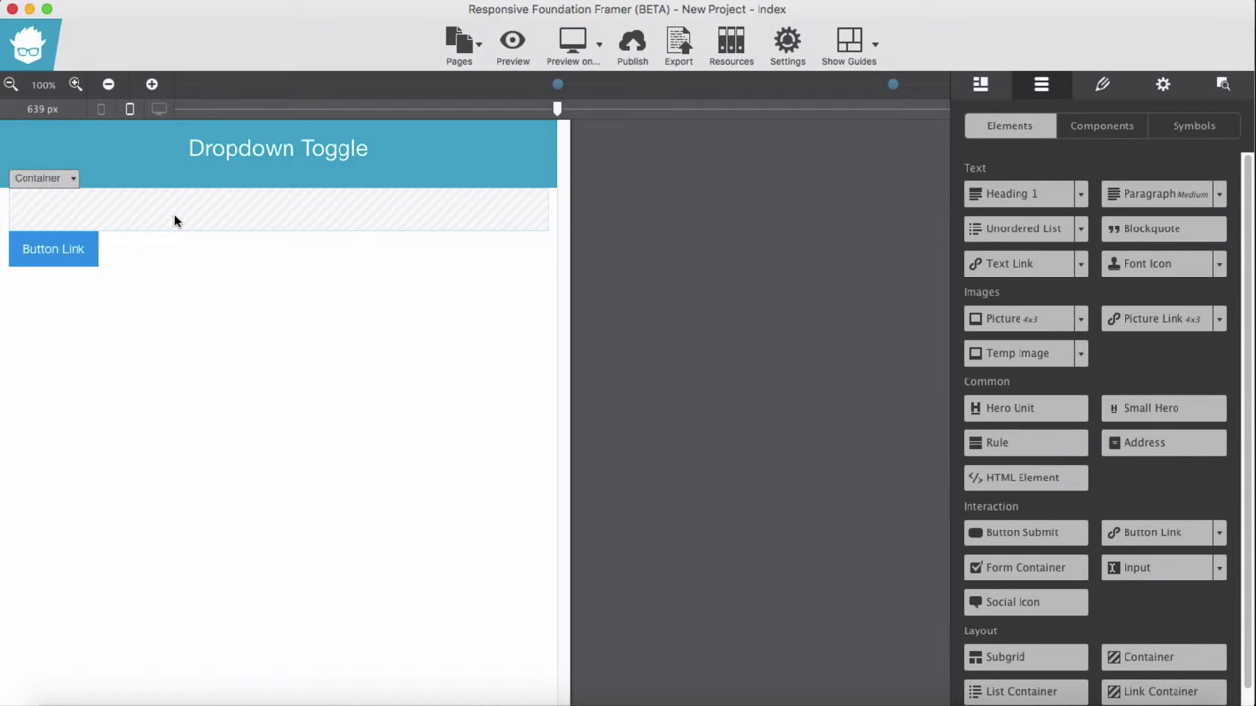
{"action": "left_click_drag", "start_coordinate": [175, 220], "coordinate": [173, 218]}
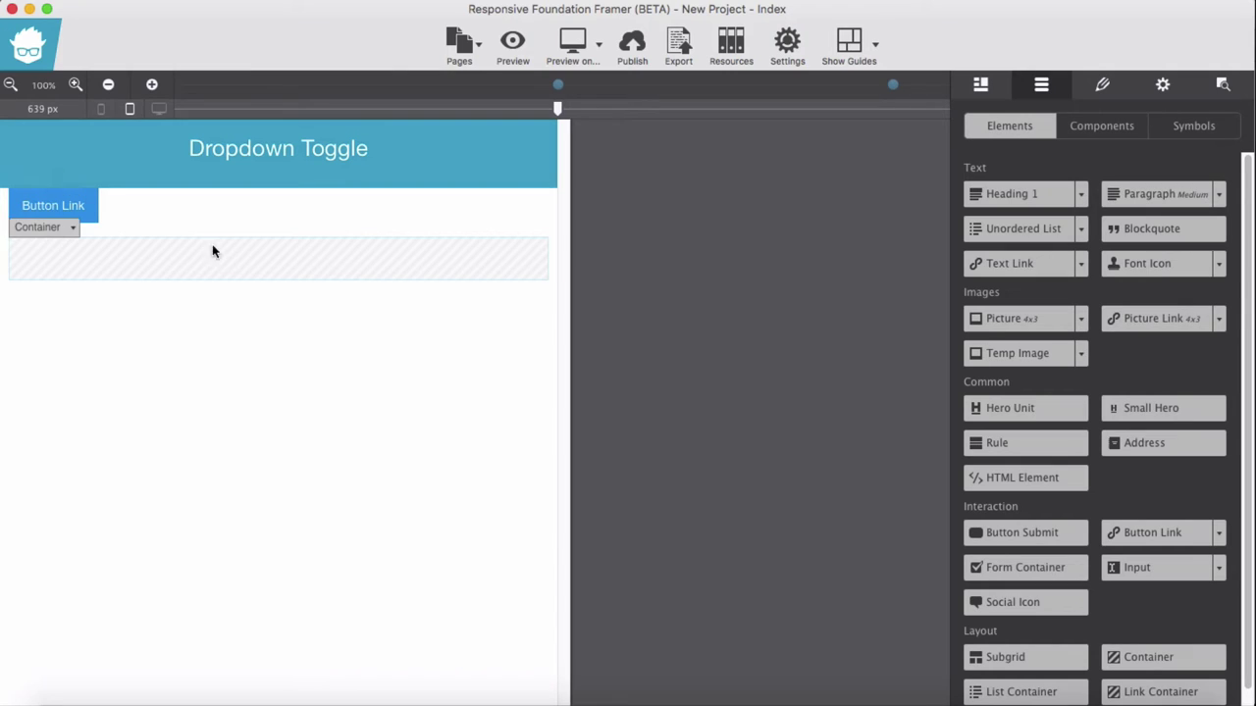
{"action": "left_click", "coordinate": [1222, 85]}
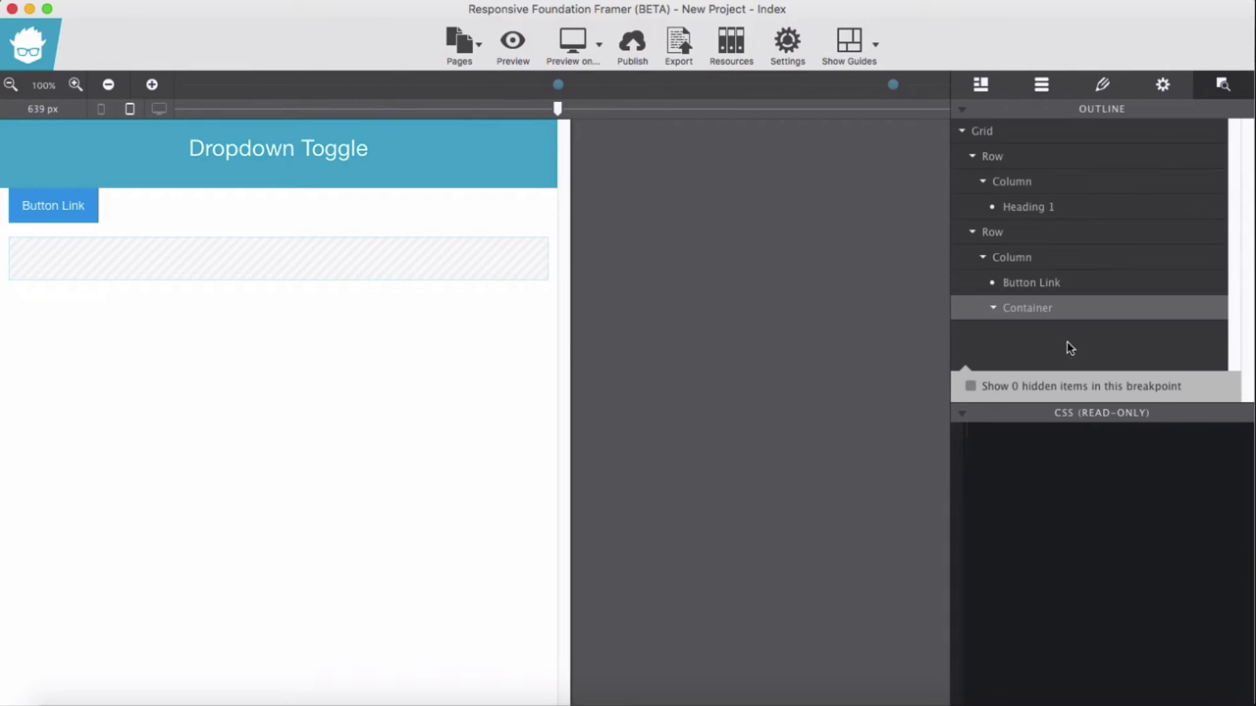
Give the Container the predefined .dropdown-pane class and the ID my-dropdown.
{"action": "left_click", "coordinate": [1102, 84]}
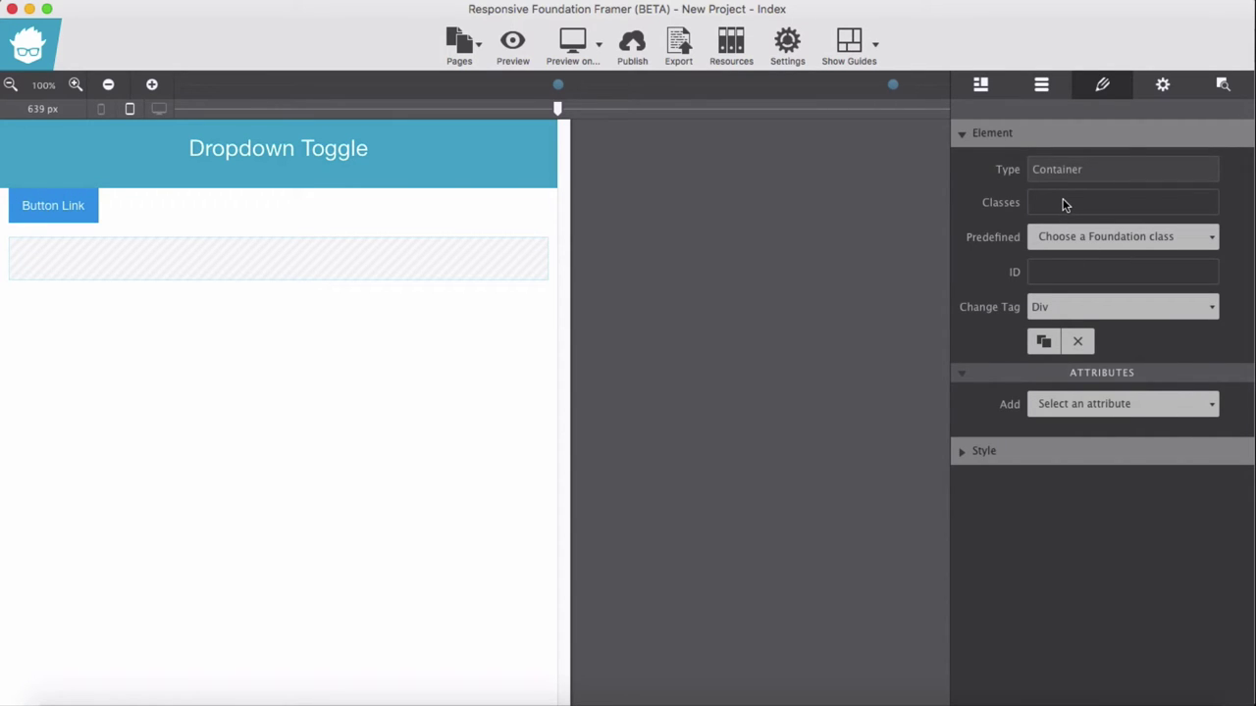
{"action": "left_click", "coordinate": [1075, 236]}
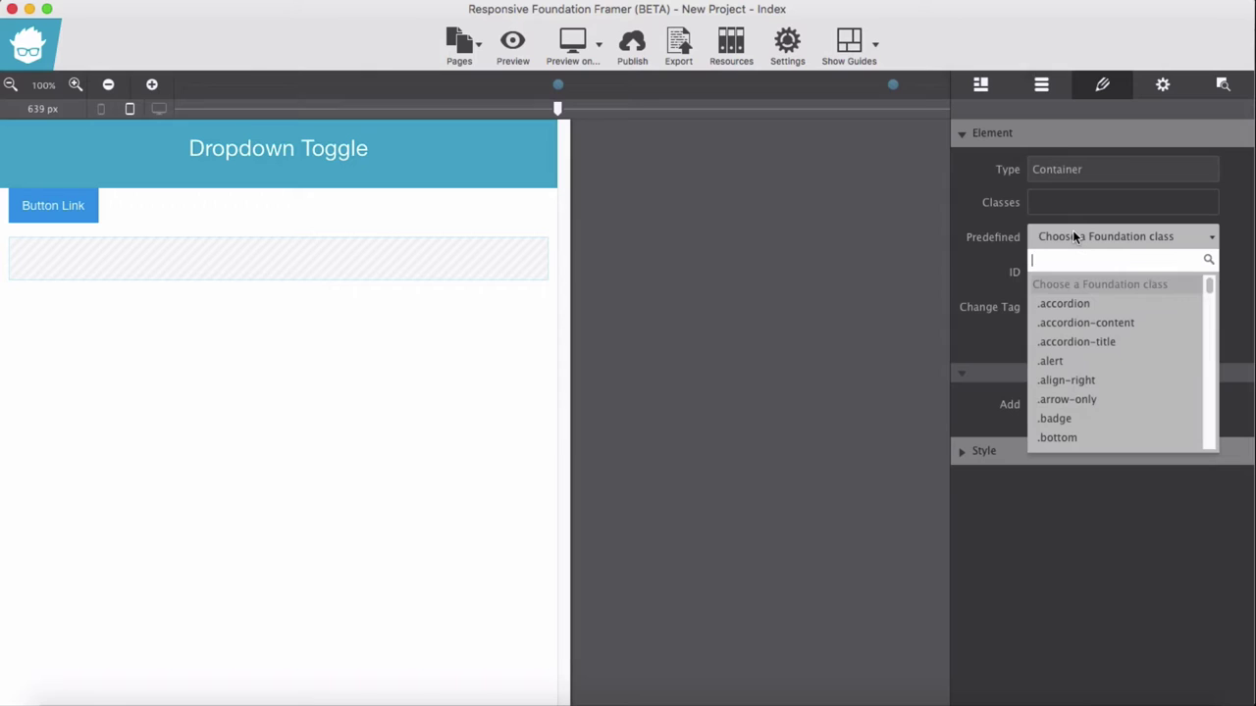
{"action": "type", "text": "pad"}
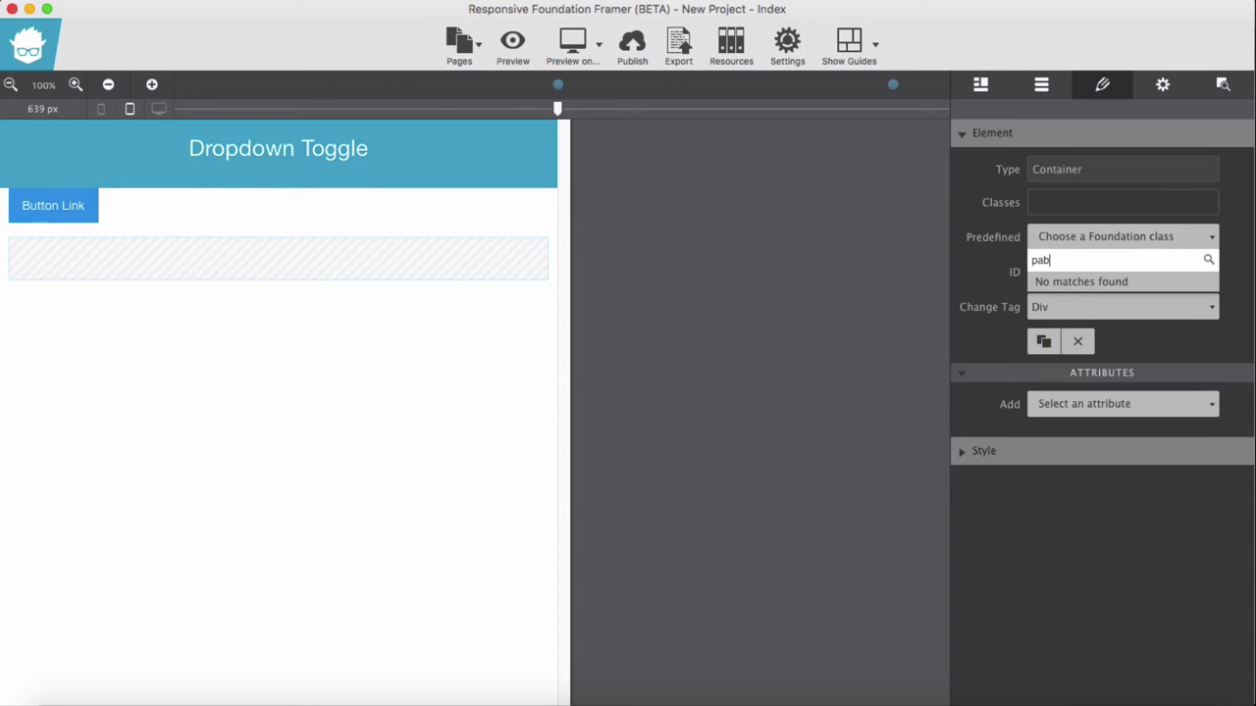
{"action": "key", "text": "BackSpace"}
{"action": "type", "text": "n"}
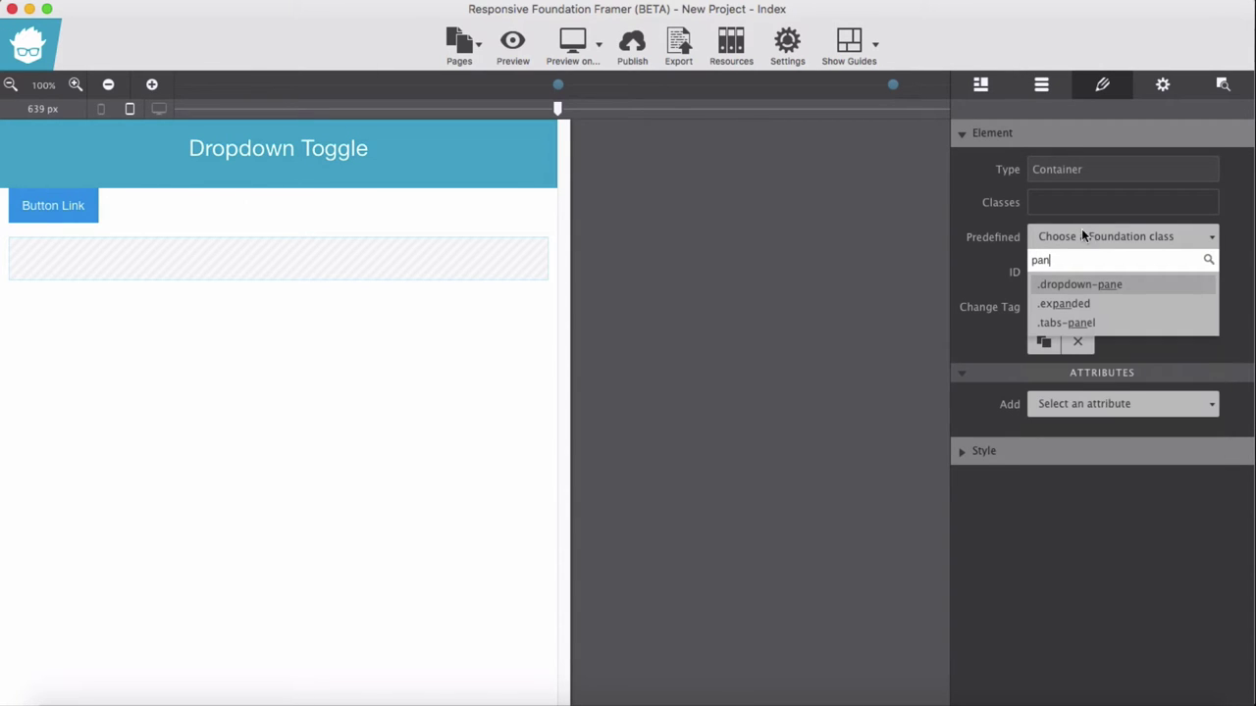
{"action": "left_click", "coordinate": [1125, 281]}
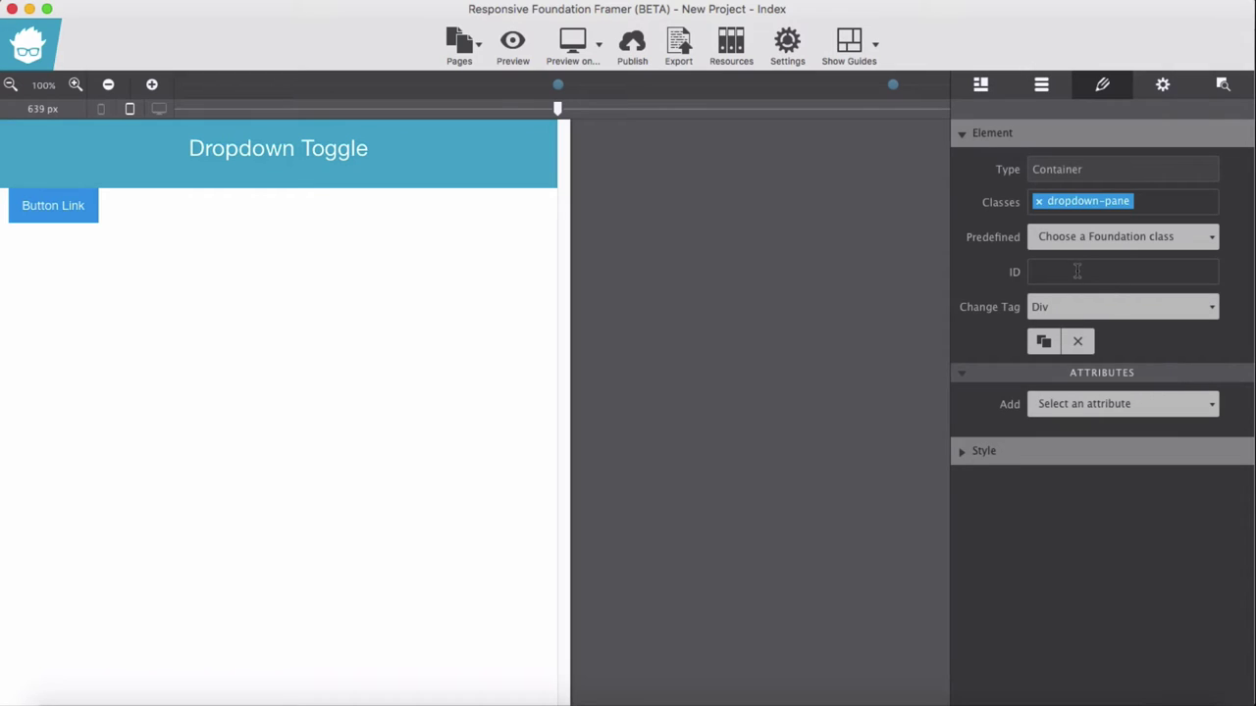
{"action": "left_click", "coordinate": [1077, 272]}
{"action": "type", "text": "my-dropdown"}
Turn on showing hidden items so the dropdown pane appears, and select the Button Link.
{"action": "left_click", "coordinate": [1223, 88]}
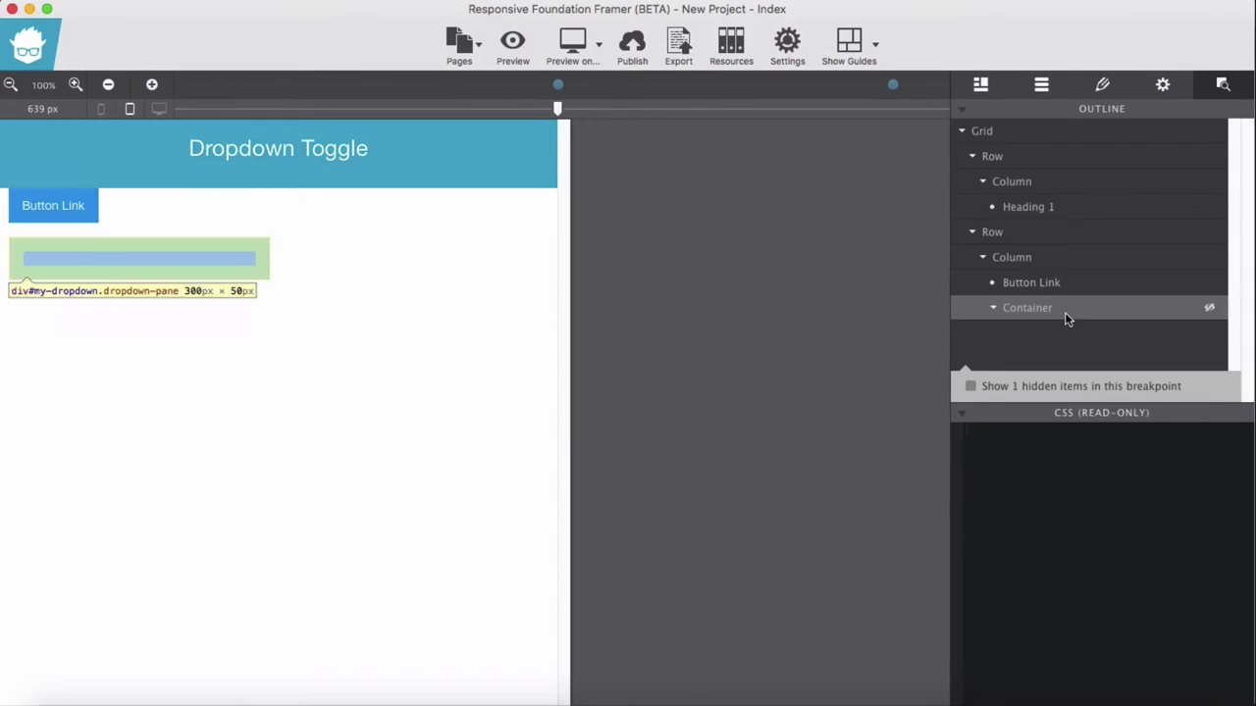
{"action": "left_click", "coordinate": [969, 387]}
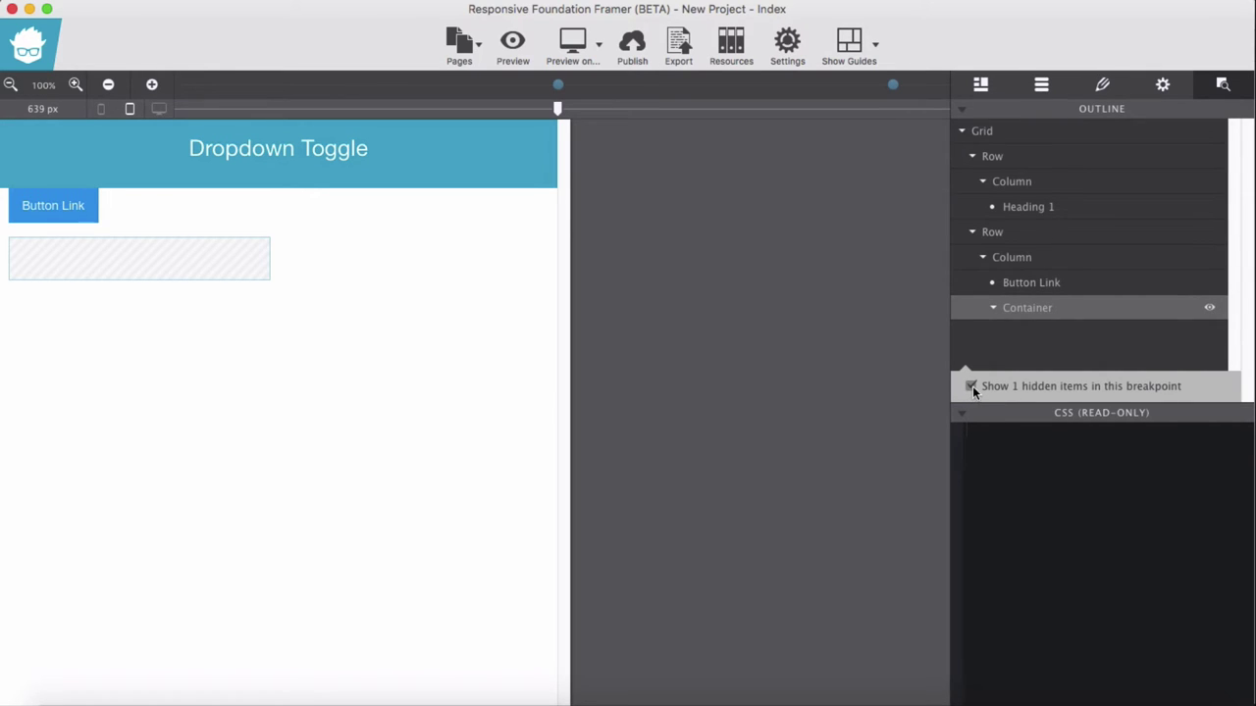
{"action": "mouse_move", "coordinate": [228, 259]}
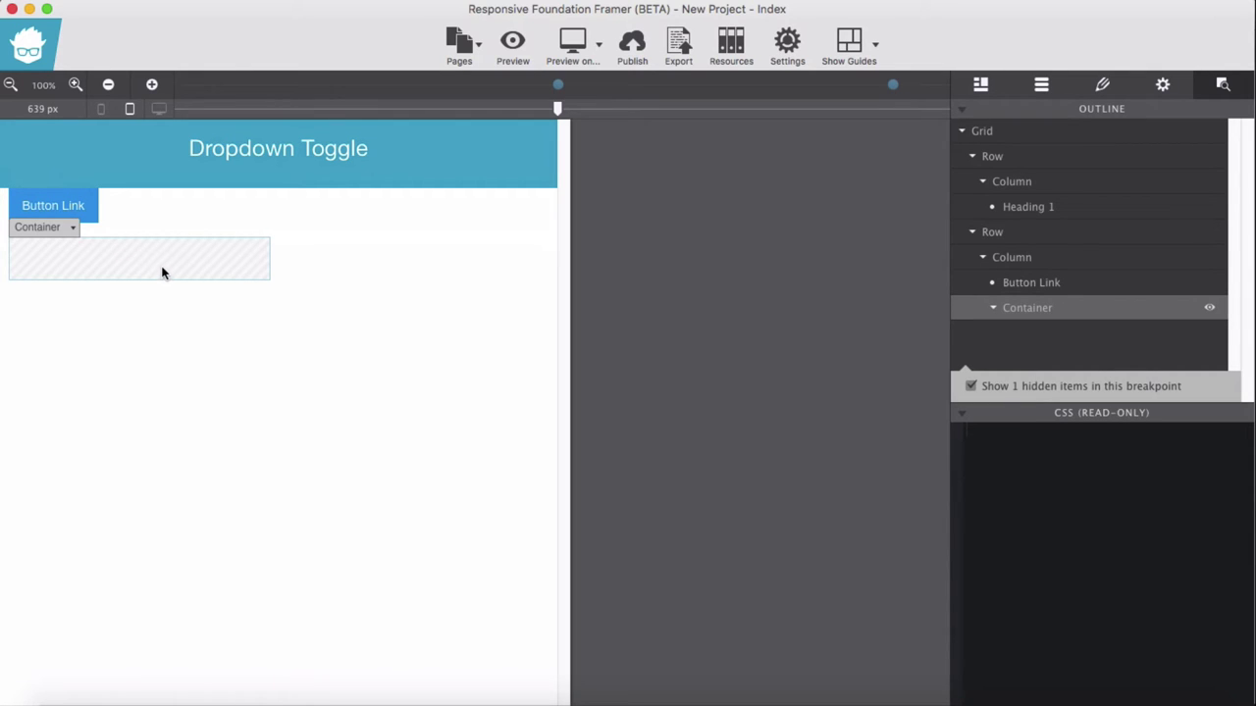
{"action": "left_click", "coordinate": [92, 221]}
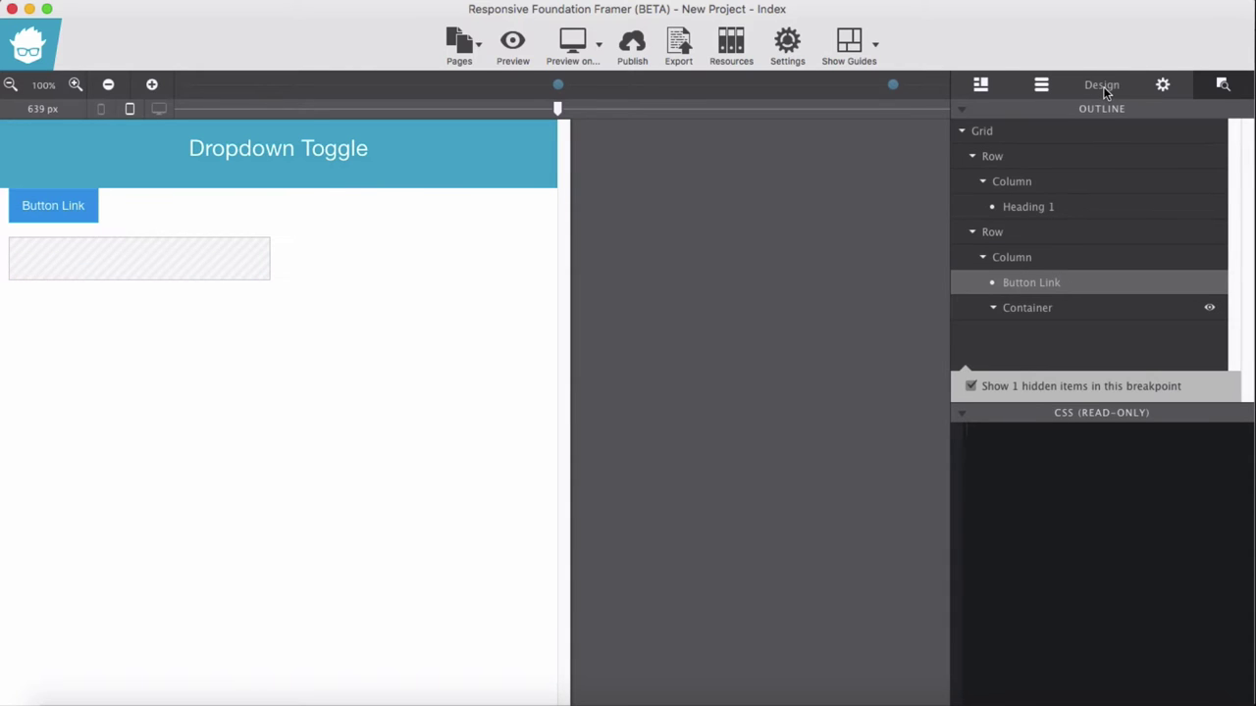
{"action": "left_click", "coordinate": [1103, 88]}
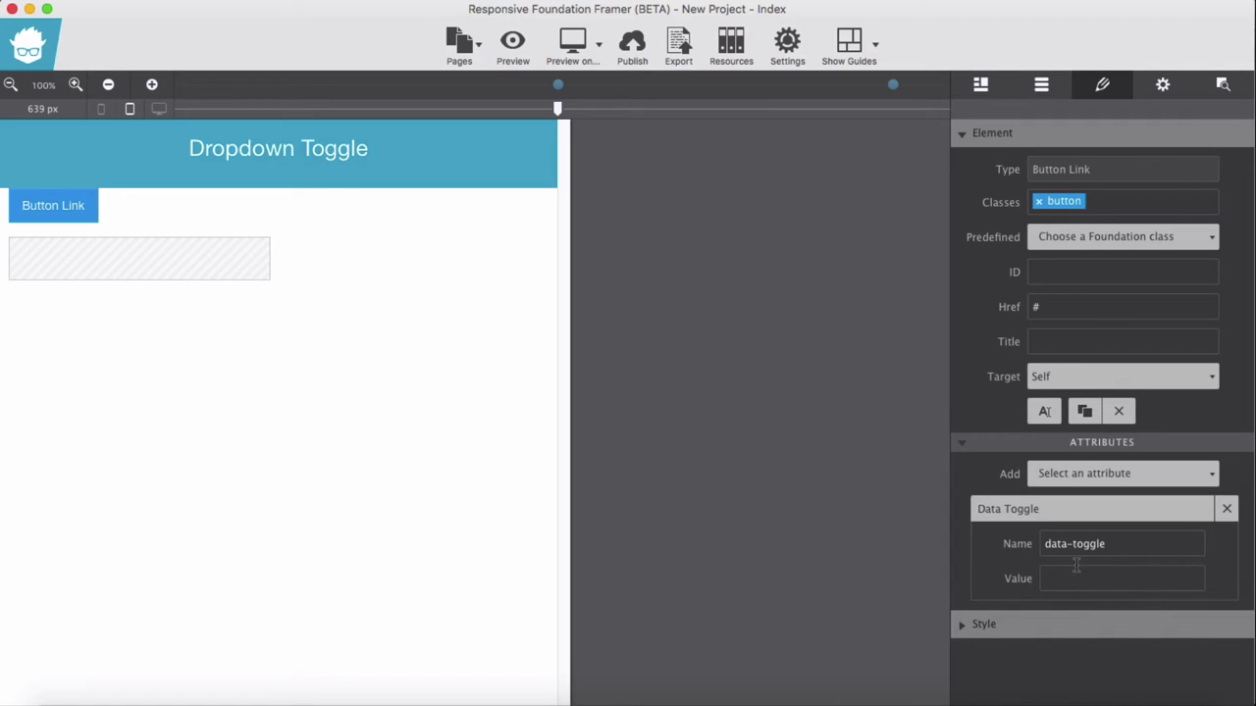
Enter my-dropdown as the Button Link's data-toggle value, correcting the typo.
{"action": "type", "text": "m"}
{"action": "type", "text": "y-drop"}
{"action": "type", "text": "dwo"}
{"action": "type", "text": "n"}
{"action": "key", "text": "BackSpace"}
{"action": "key", "text": "BackSpace"}
{"action": "key", "text": "BackSpace"}
{"action": "type", "text": "own"}
Put a Heading 1, a medium Lorem ipsum paragraph and a Button Link inside the dropdown pane.
{"action": "left_click", "coordinate": [206, 267]}
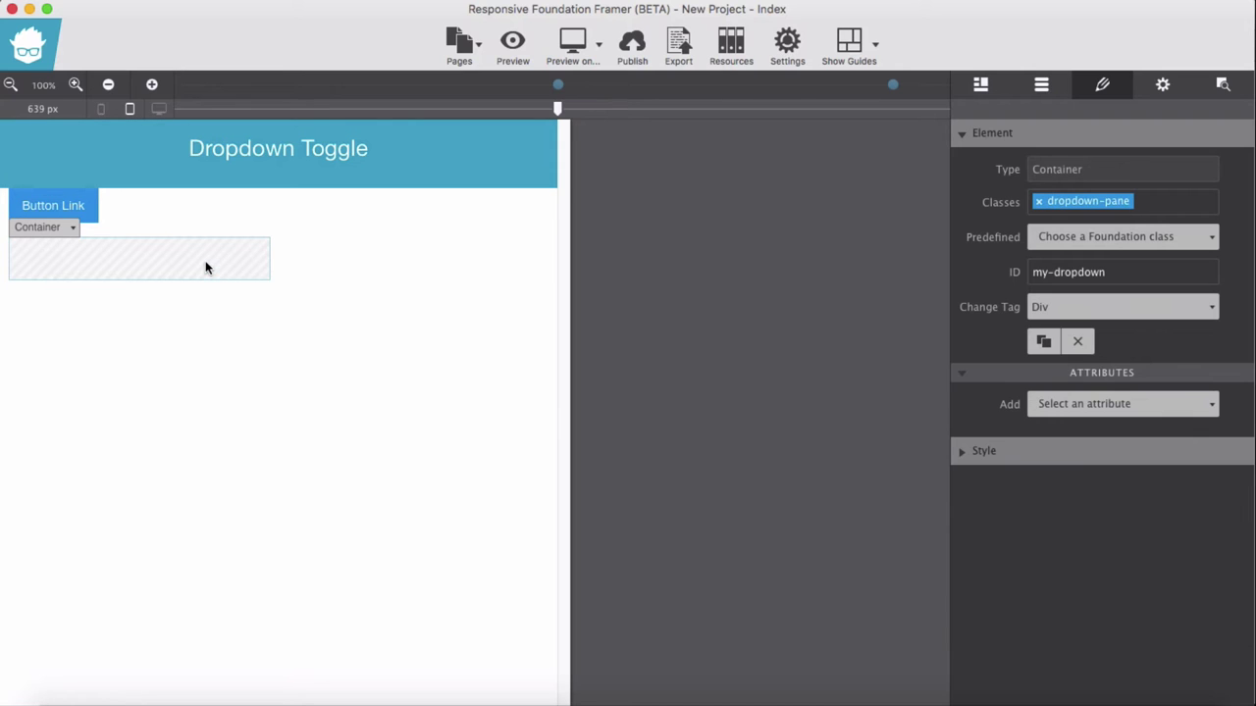
{"action": "left_click", "coordinate": [1041, 89]}
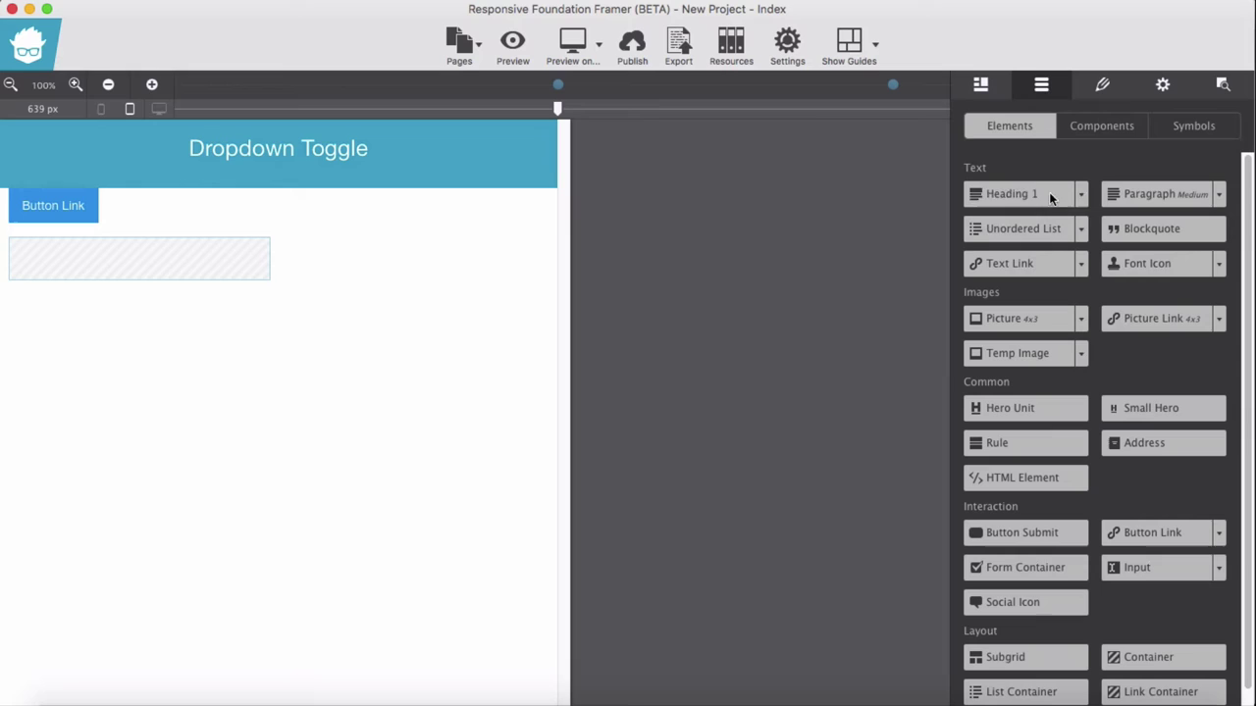
{"action": "left_click_drag", "start_coordinate": [1049, 193], "coordinate": [179, 257]}
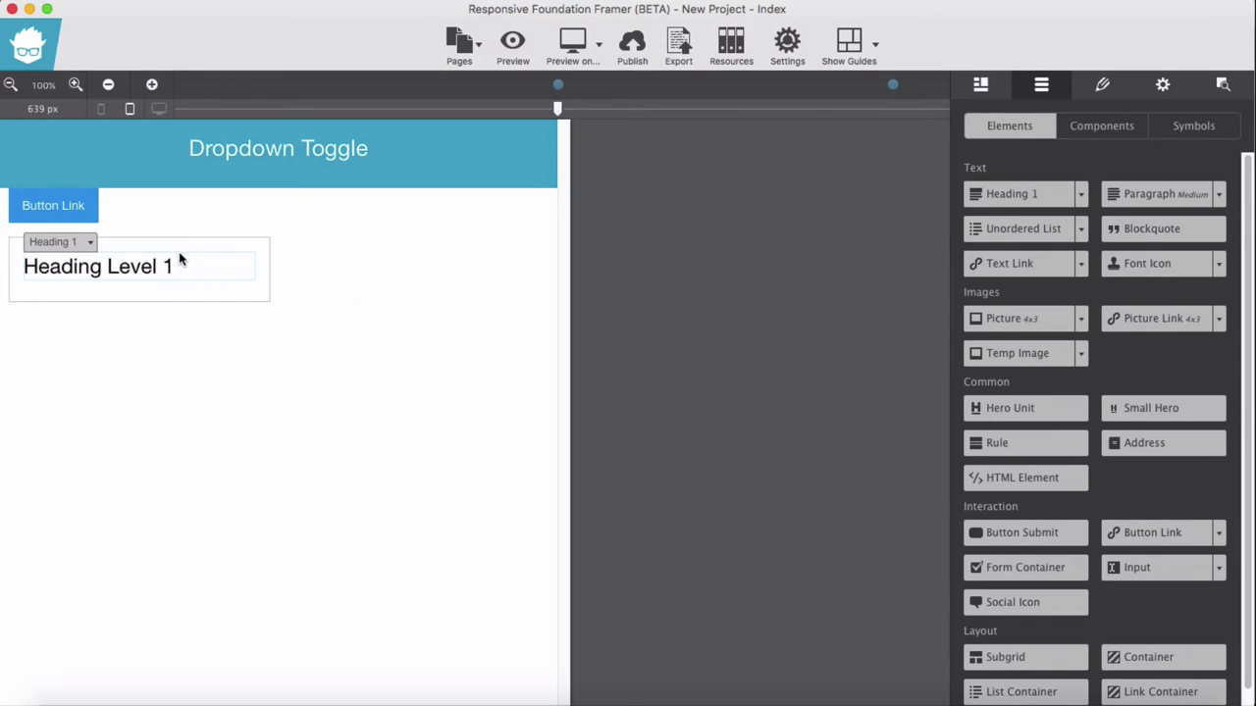
{"action": "left_click", "coordinate": [1220, 199]}
{"action": "left_click", "coordinate": [1199, 193]}
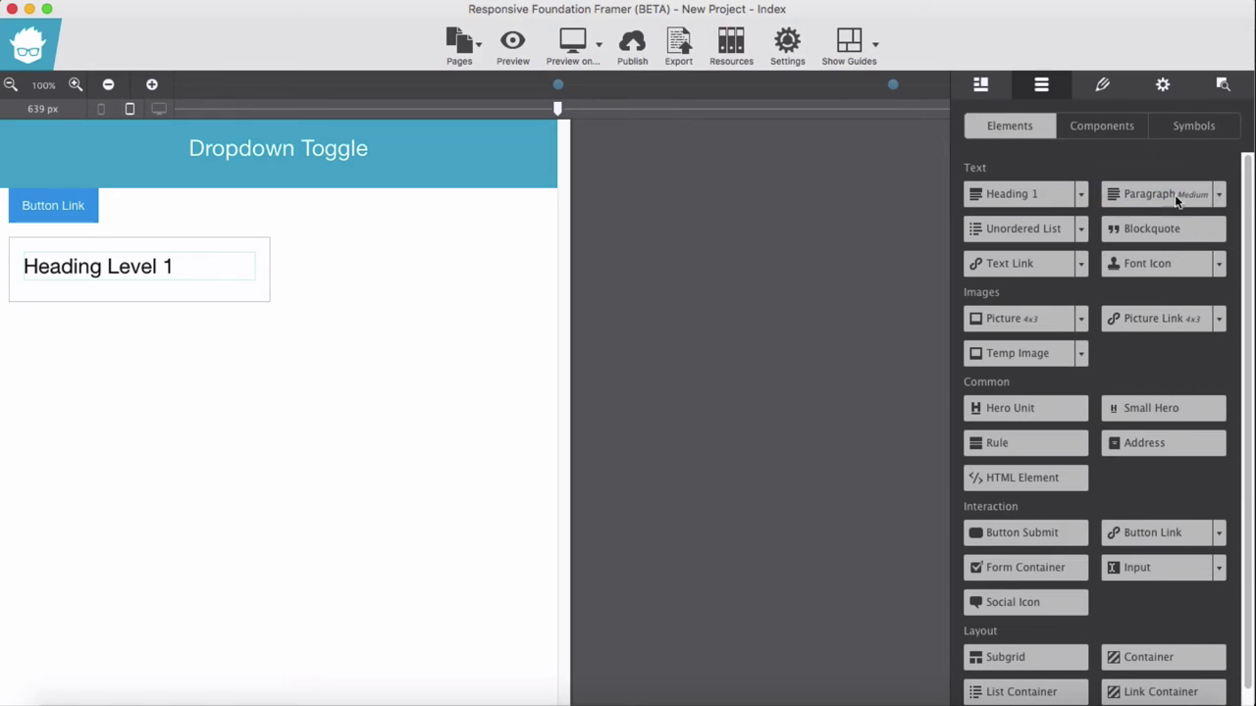
{"action": "left_click_drag", "start_coordinate": [1174, 194], "coordinate": [163, 280]}
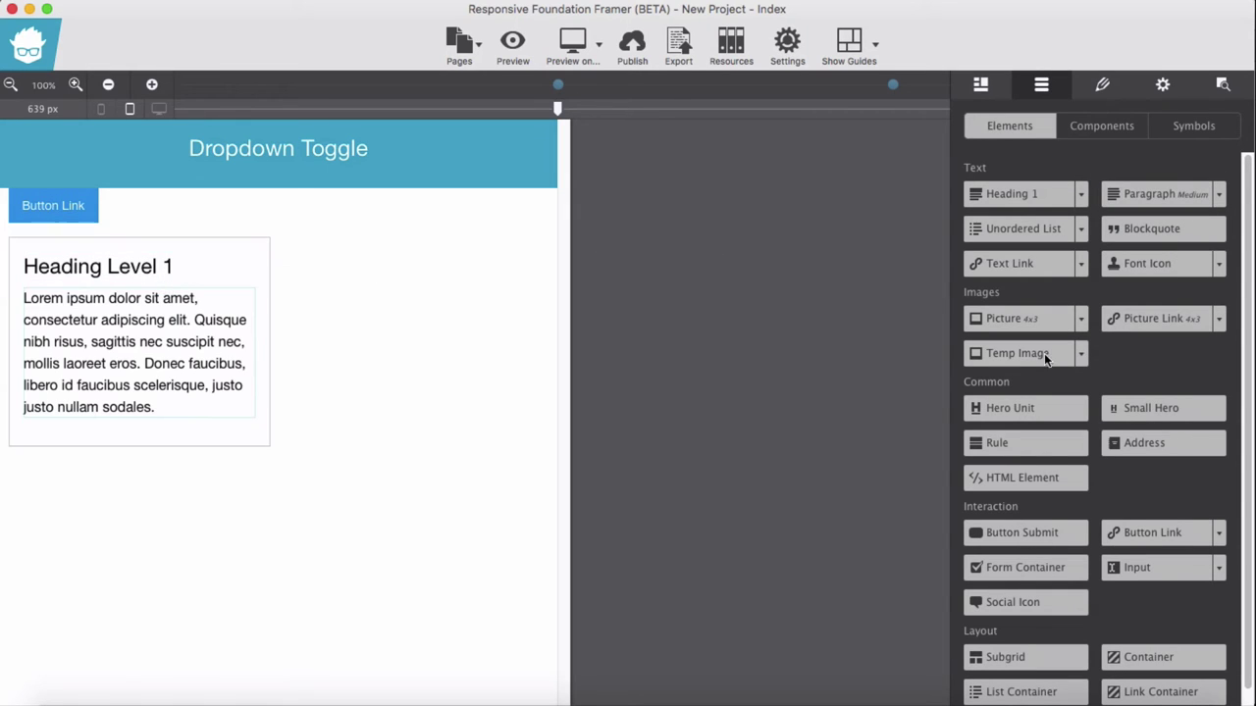
{"action": "left_click_drag", "start_coordinate": [1174, 531], "coordinate": [182, 428]}
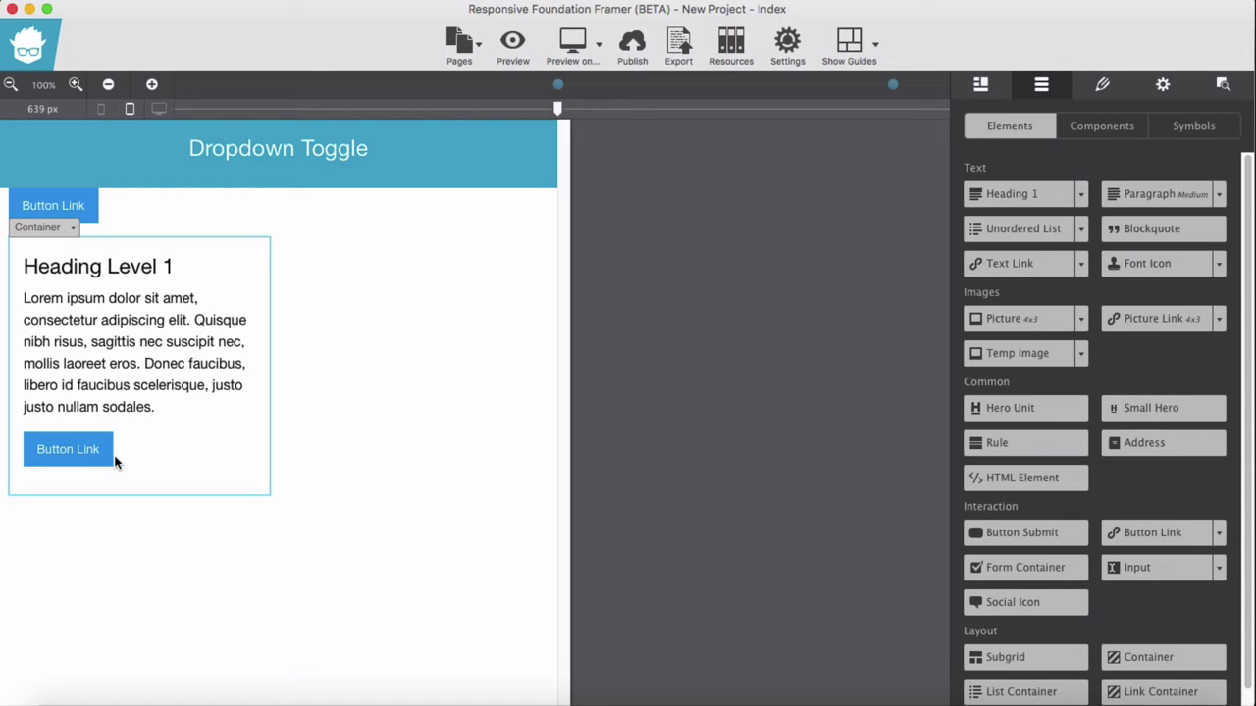
{"action": "left_click", "coordinate": [347, 425]}
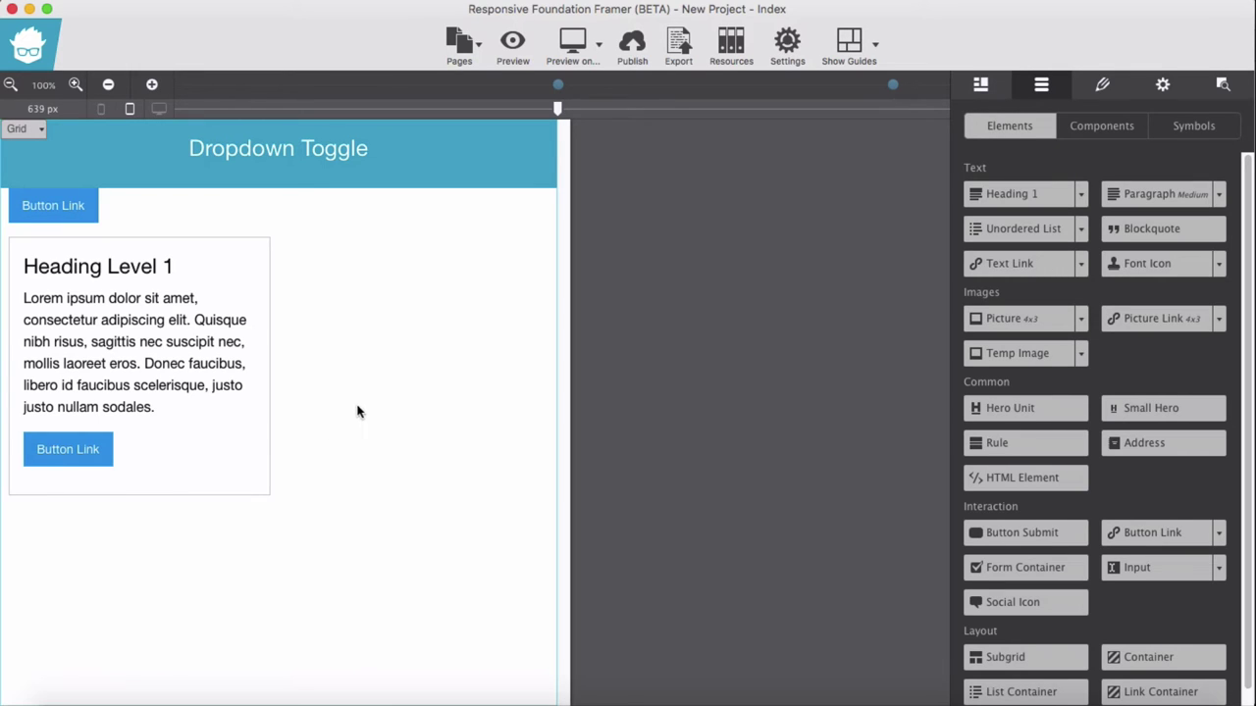
{"action": "left_click", "coordinate": [1222, 84]}
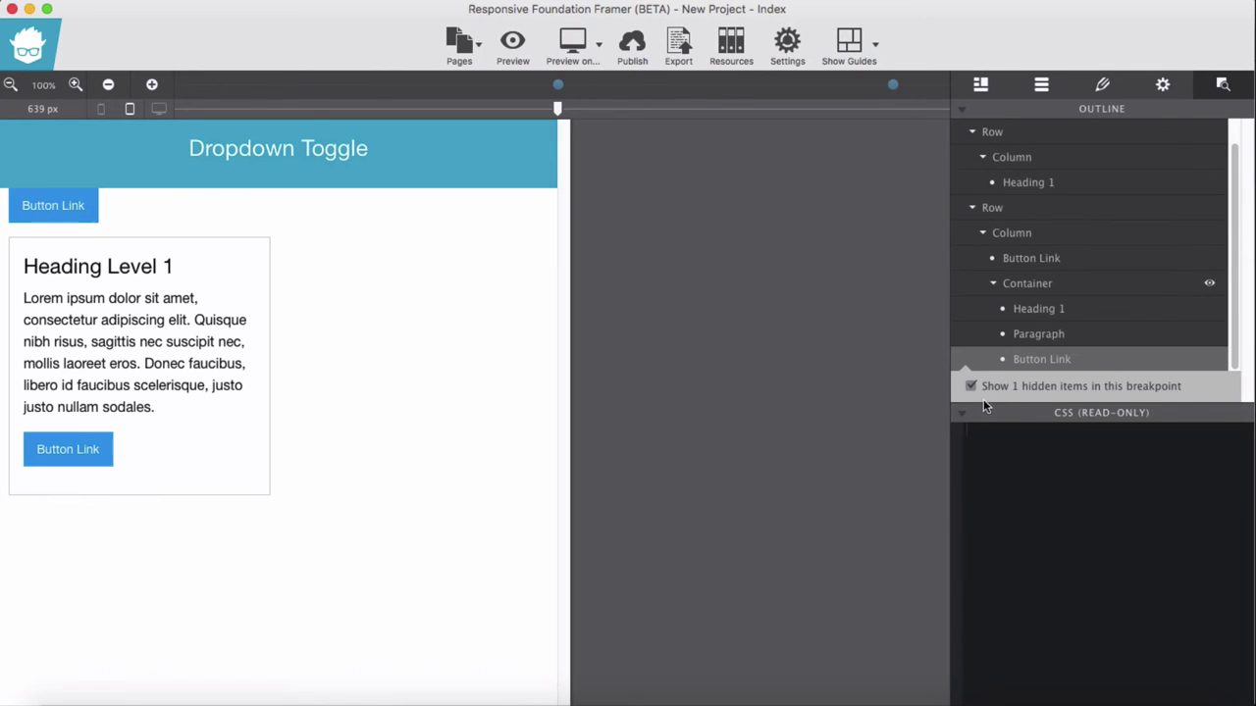
Stop showing hidden items so the dropdown pane is hidden for the preview.
{"action": "left_click", "coordinate": [970, 386]}
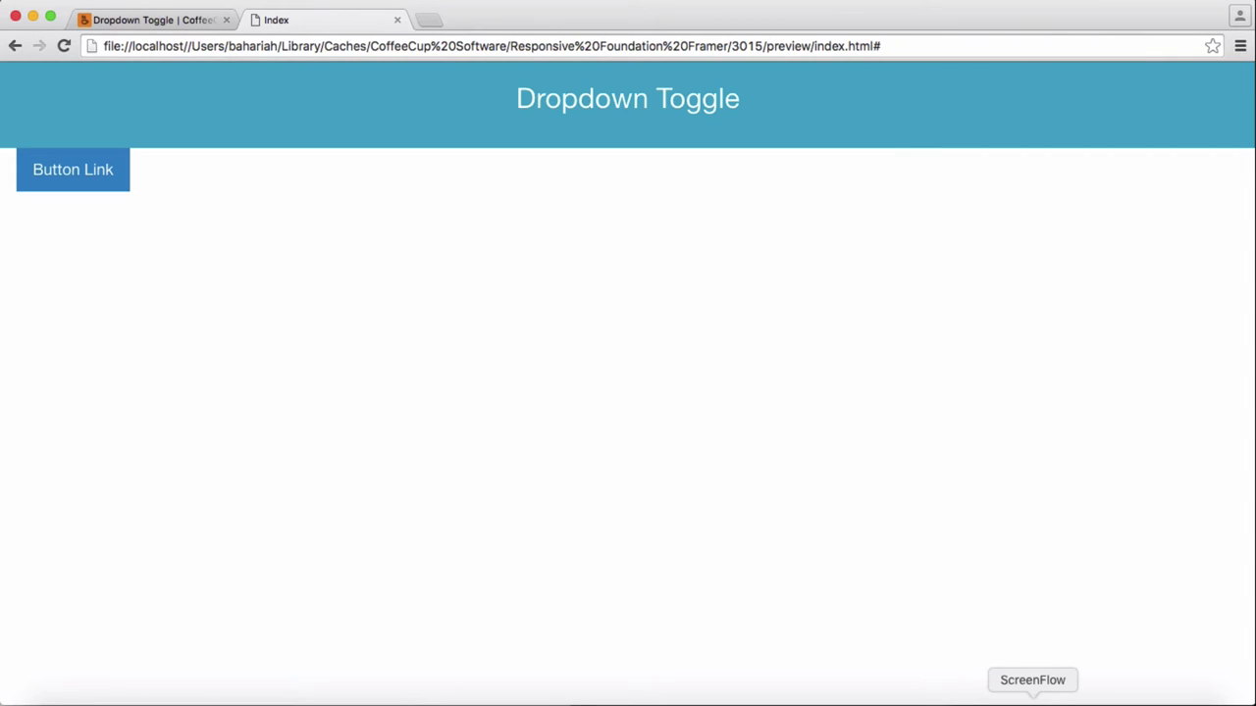
{"action": "left_click", "coordinate": [1079, 697]}
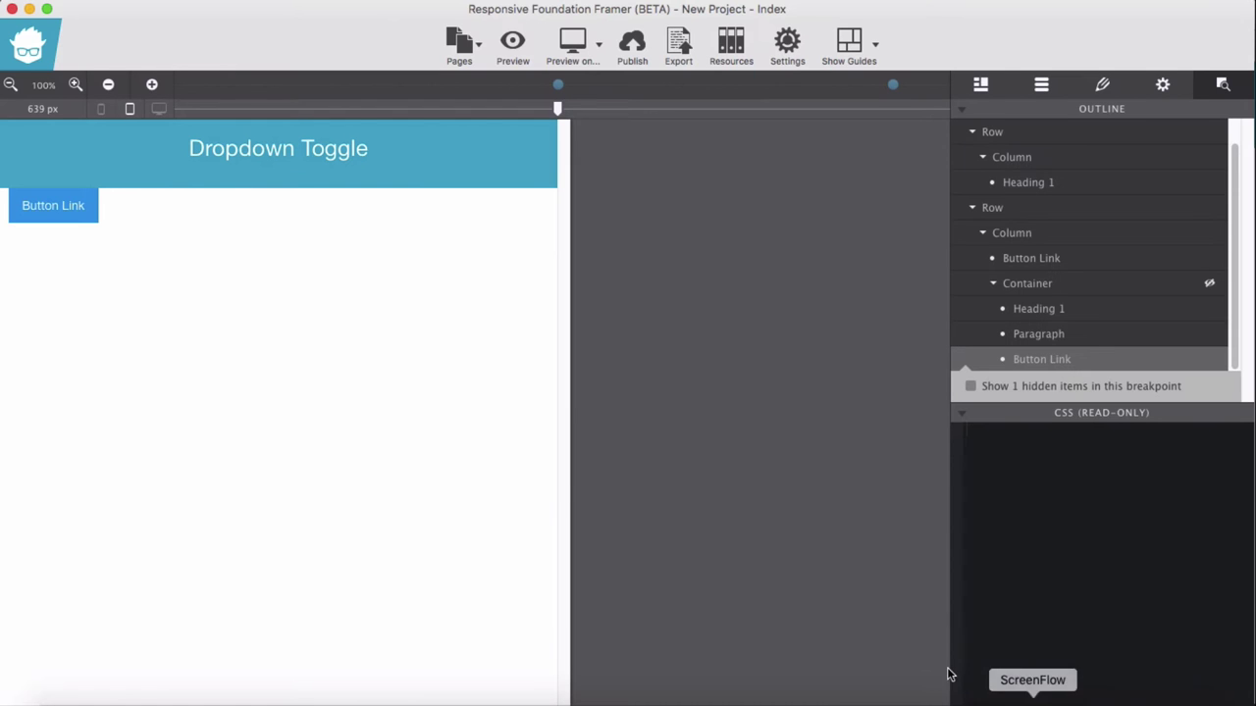
{"action": "left_click", "coordinate": [77, 220]}
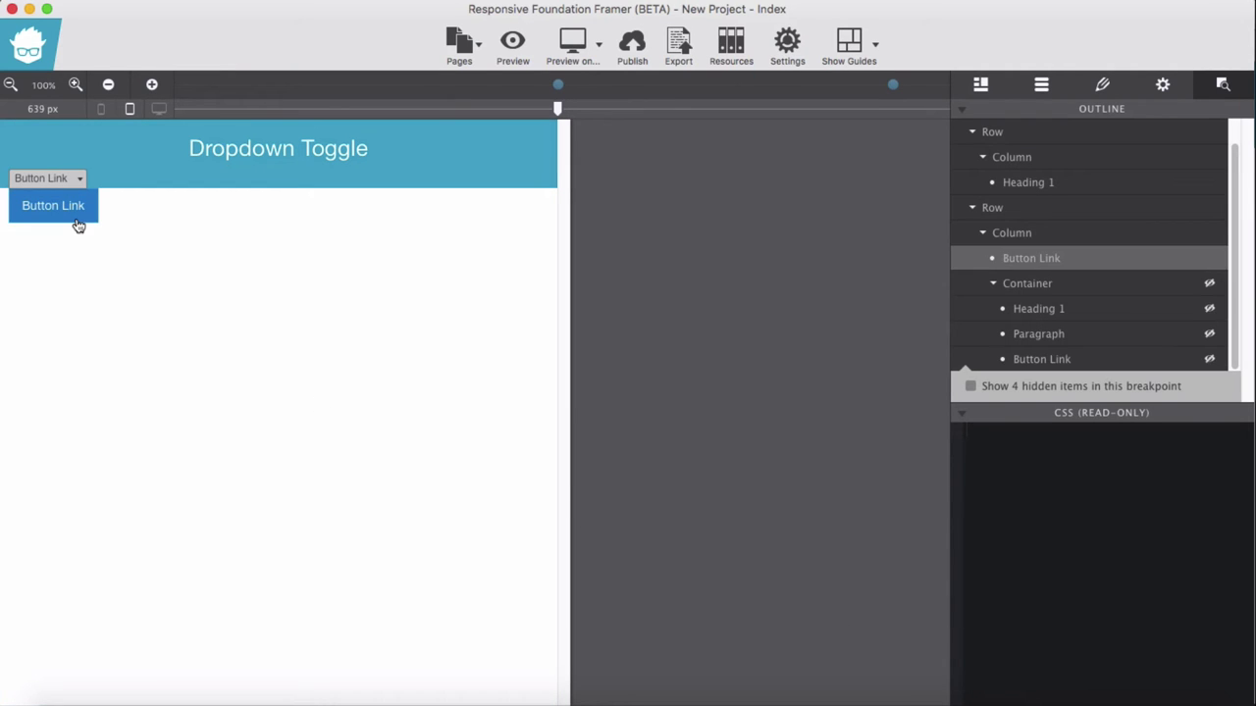
{"action": "left_click", "coordinate": [1101, 84]}
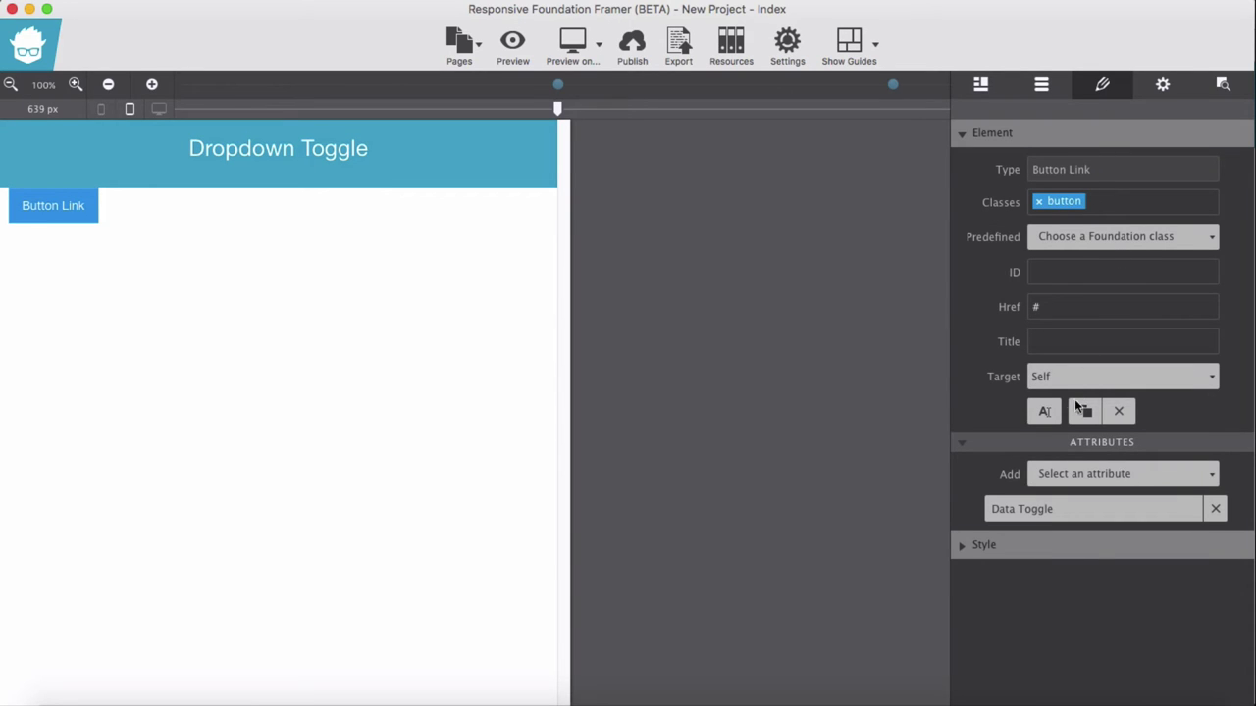
{"action": "left_click", "coordinate": [1082, 507]}
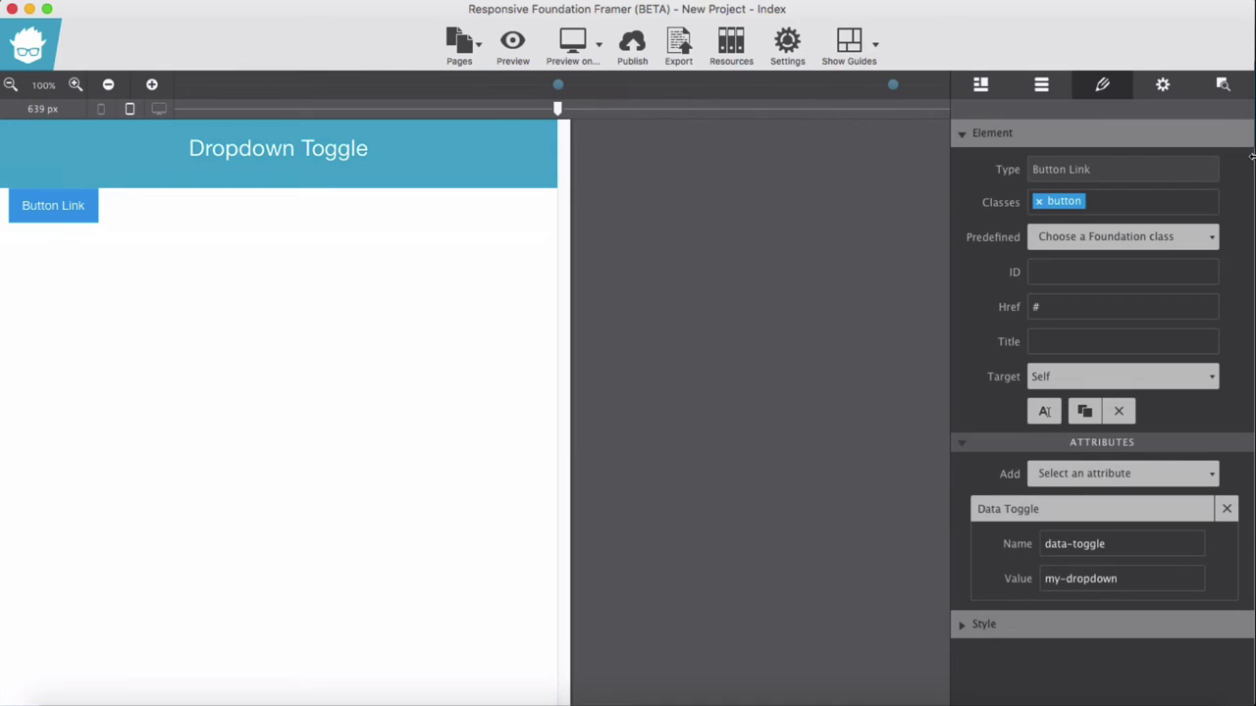
{"action": "left_click", "coordinate": [1226, 86]}
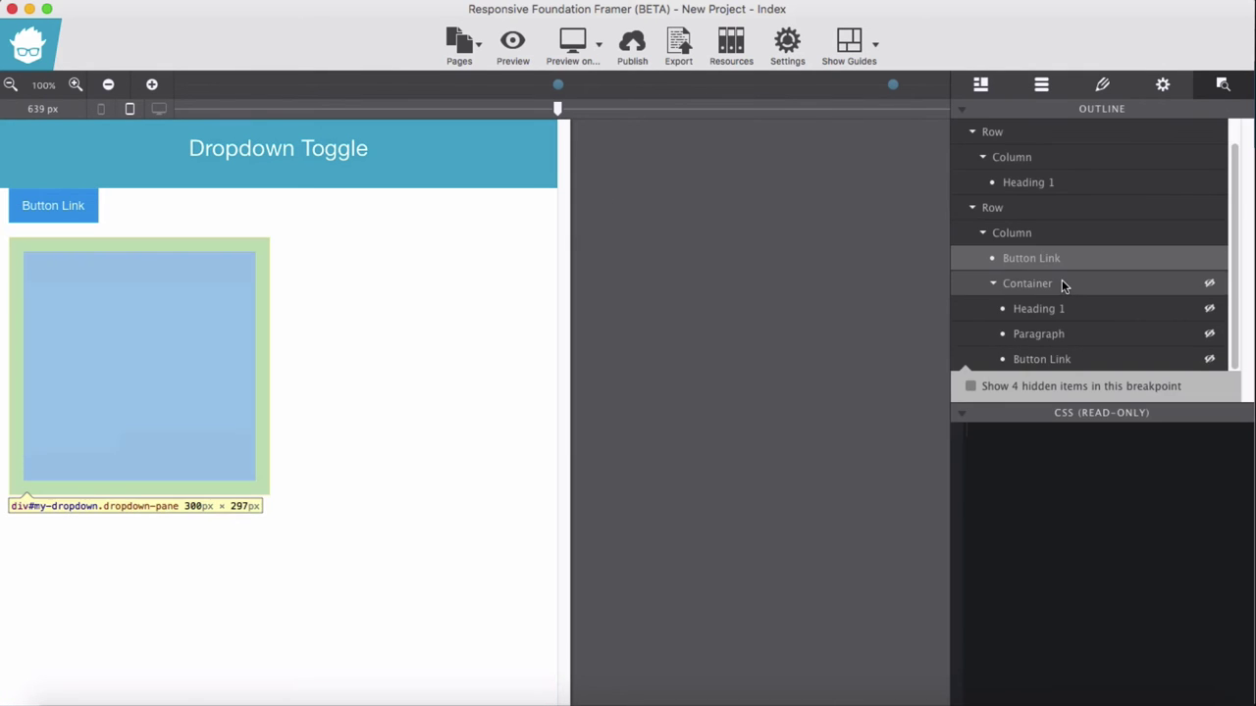
Show the hidden pane again and add a Data Dropdown attribute to the my-dropdown container.
{"action": "left_click", "coordinate": [1062, 281]}
{"action": "left_click", "coordinate": [970, 386]}
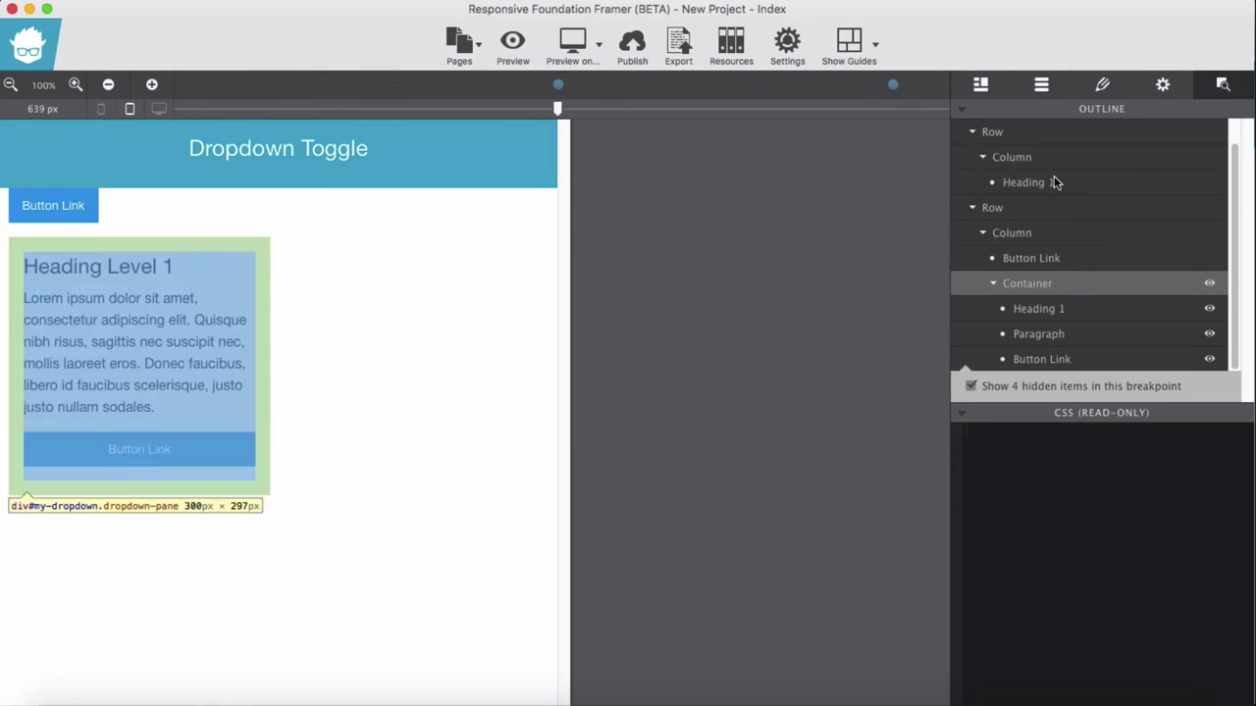
{"action": "left_click", "coordinate": [1101, 86]}
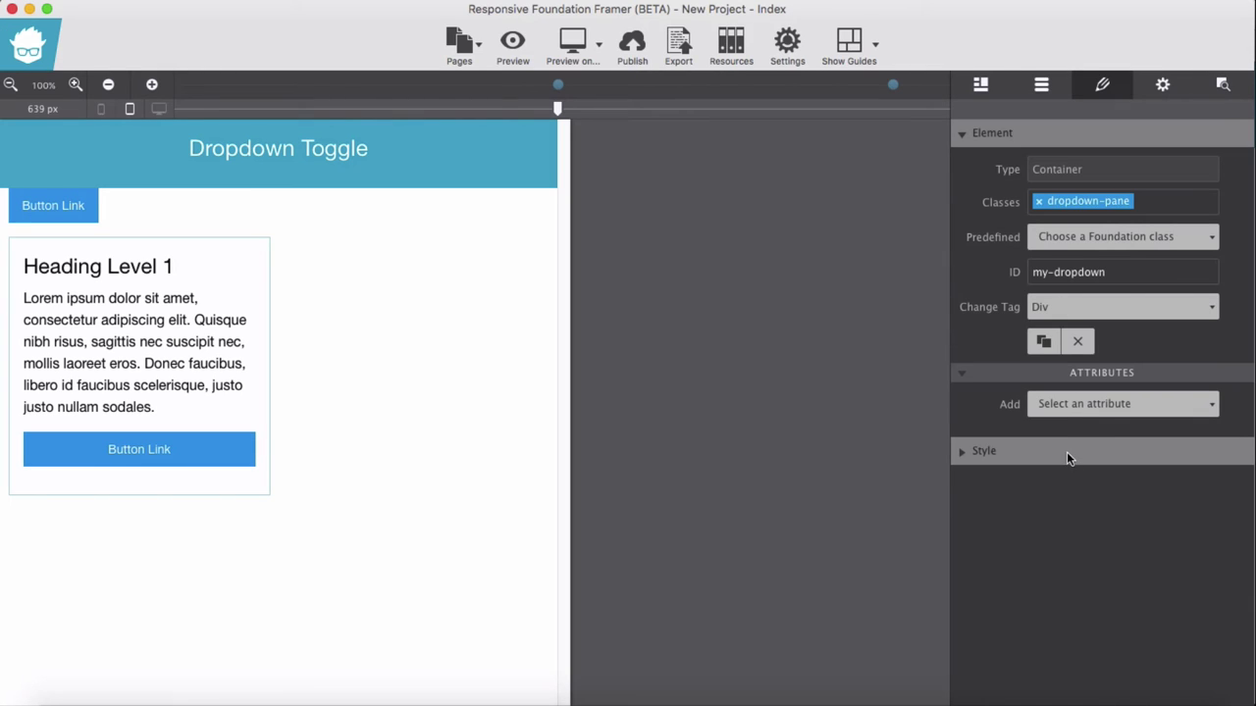
{"action": "left_click", "coordinate": [1084, 408]}
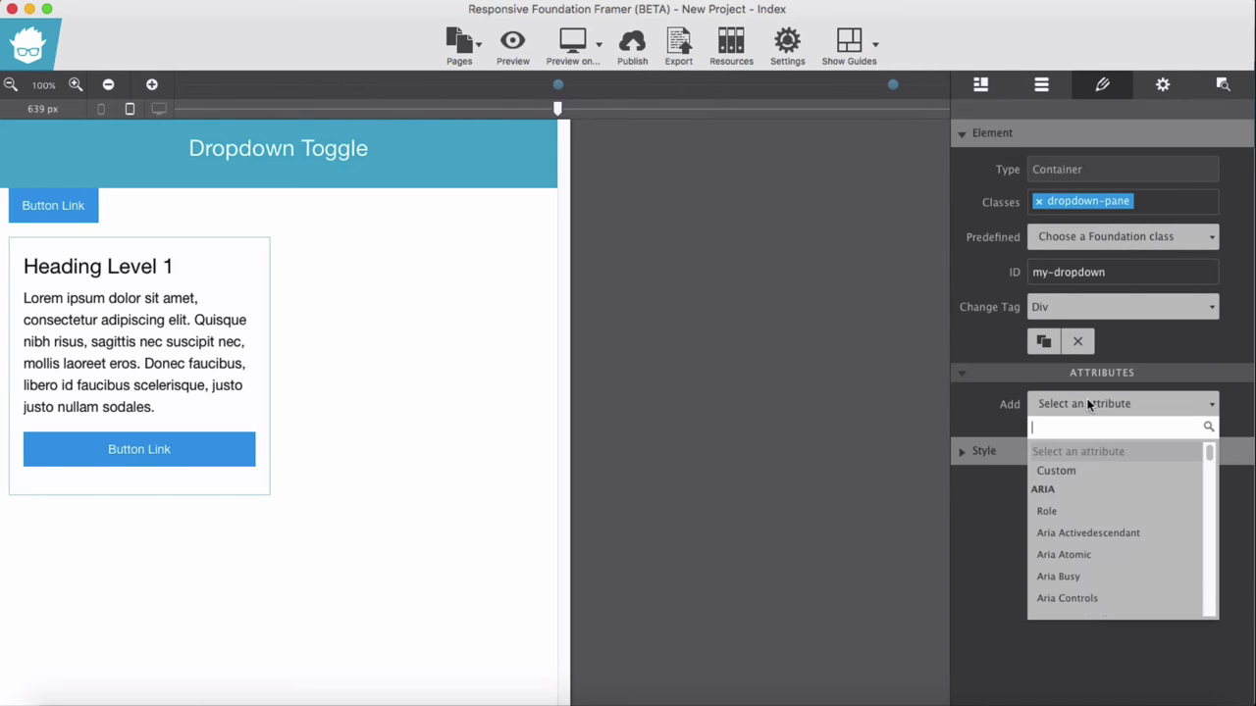
{"action": "left_click", "coordinate": [959, 402]}
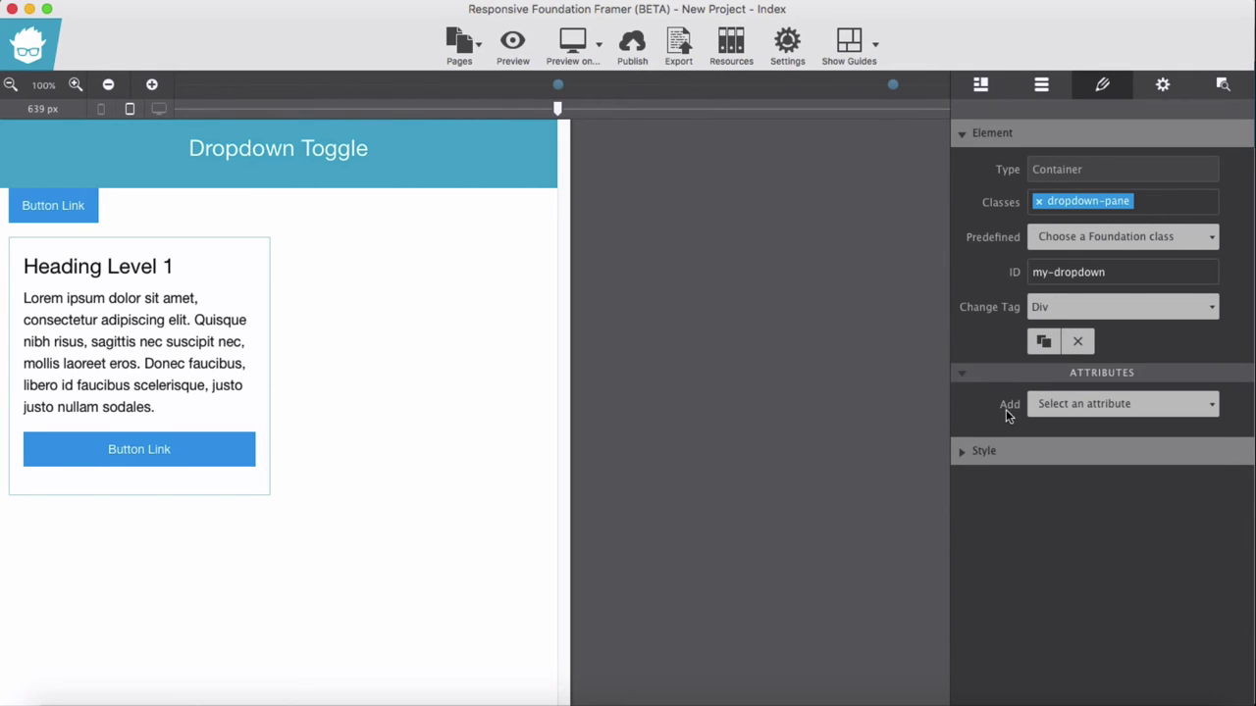
{"action": "left_click", "coordinate": [1106, 405]}
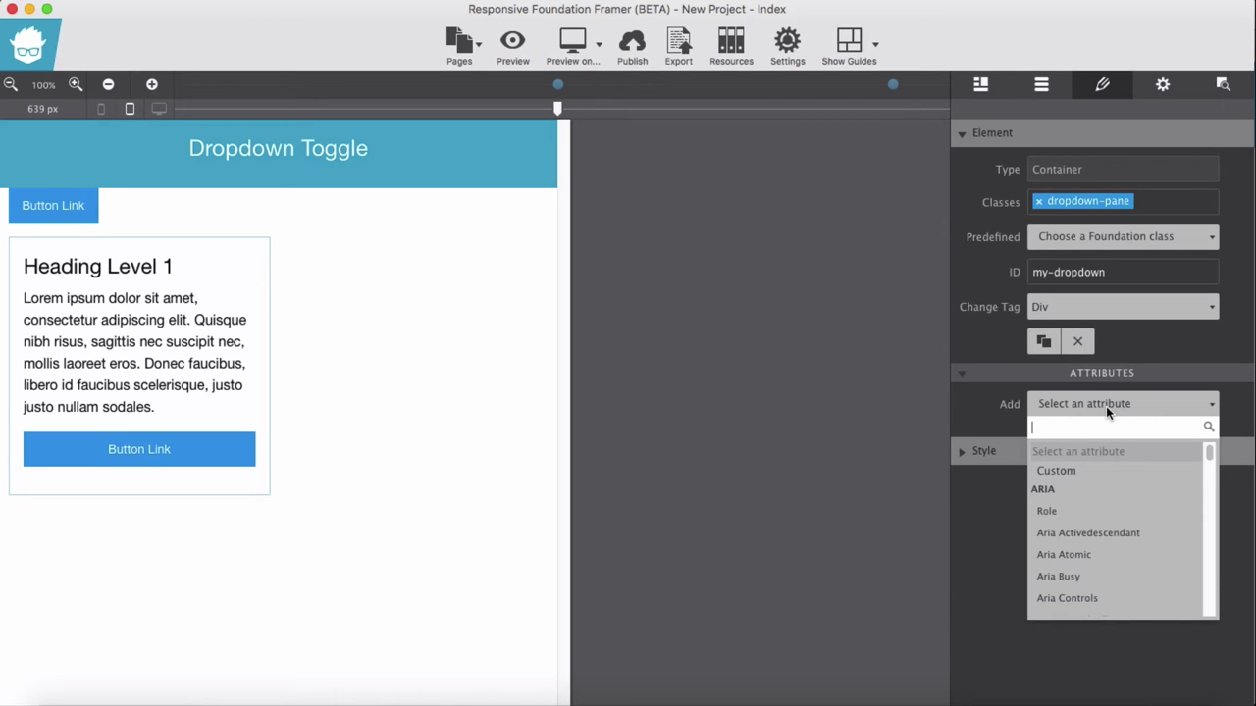
{"action": "type", "text": "drop"}
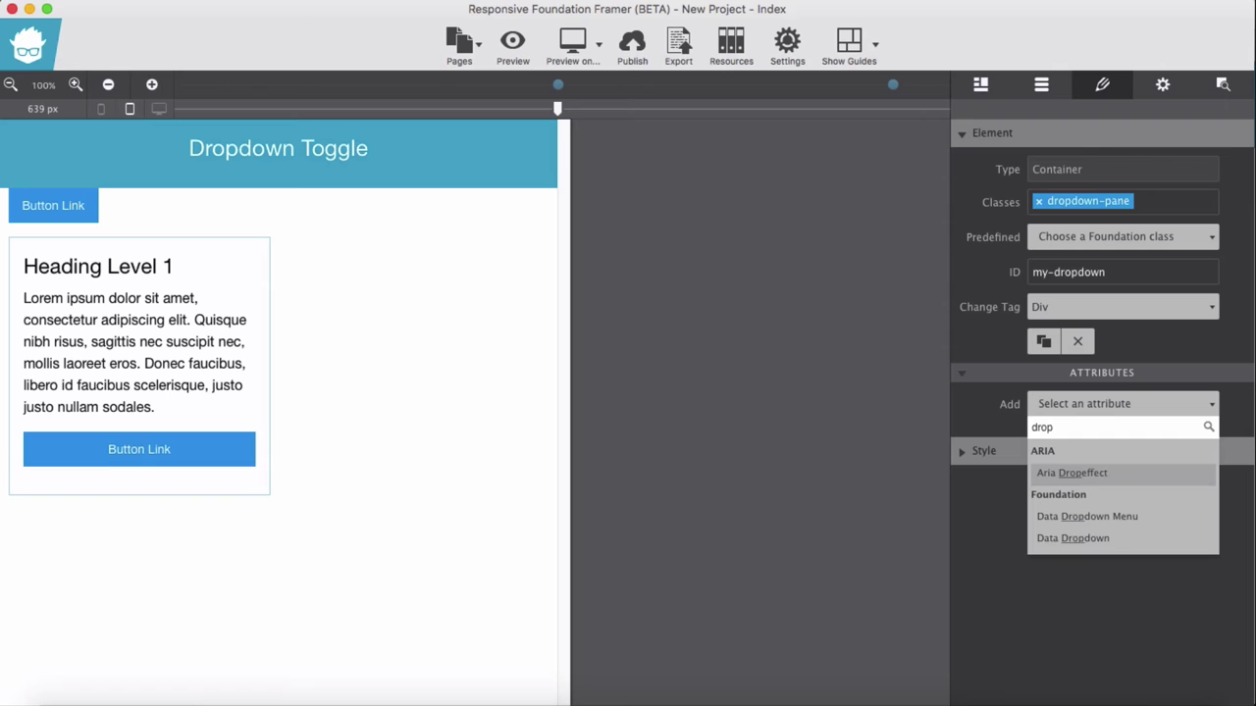
{"action": "left_click", "coordinate": [1107, 536]}
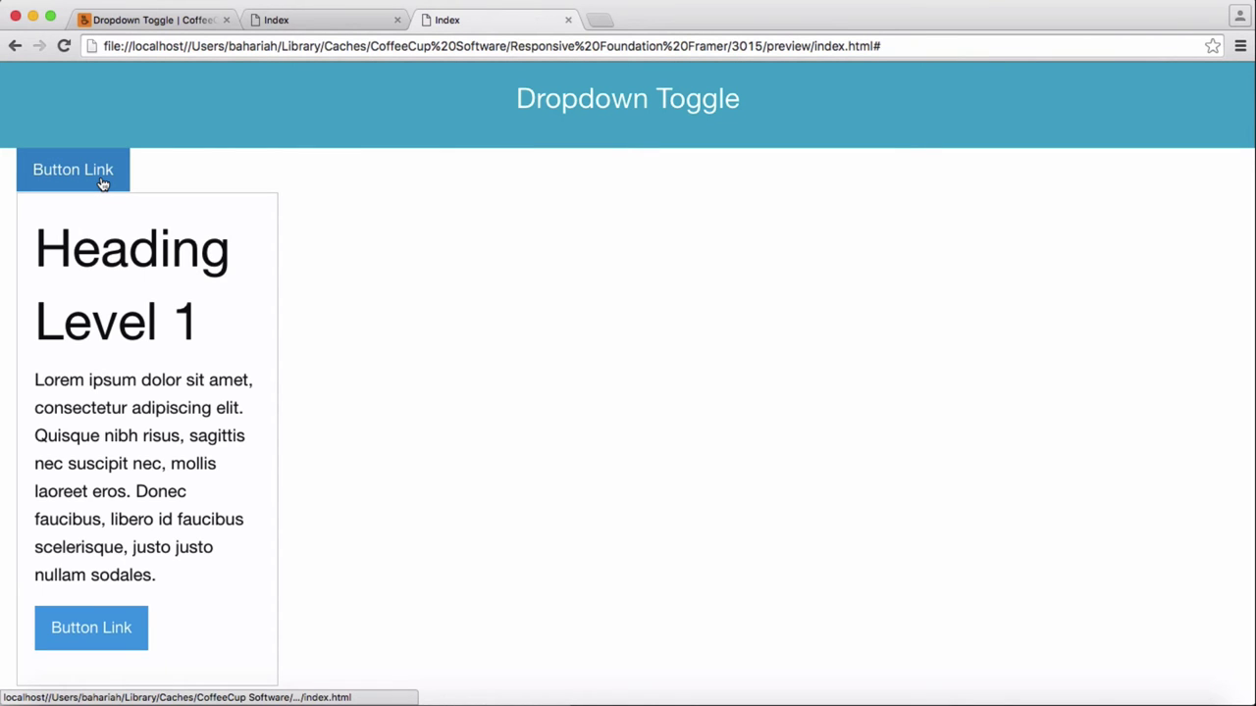
Toggle the dropdown pane open and closed via the Button Link in the Chrome preview.
{"action": "left_click", "coordinate": [103, 184]}
{"action": "left_click", "coordinate": [103, 184]}
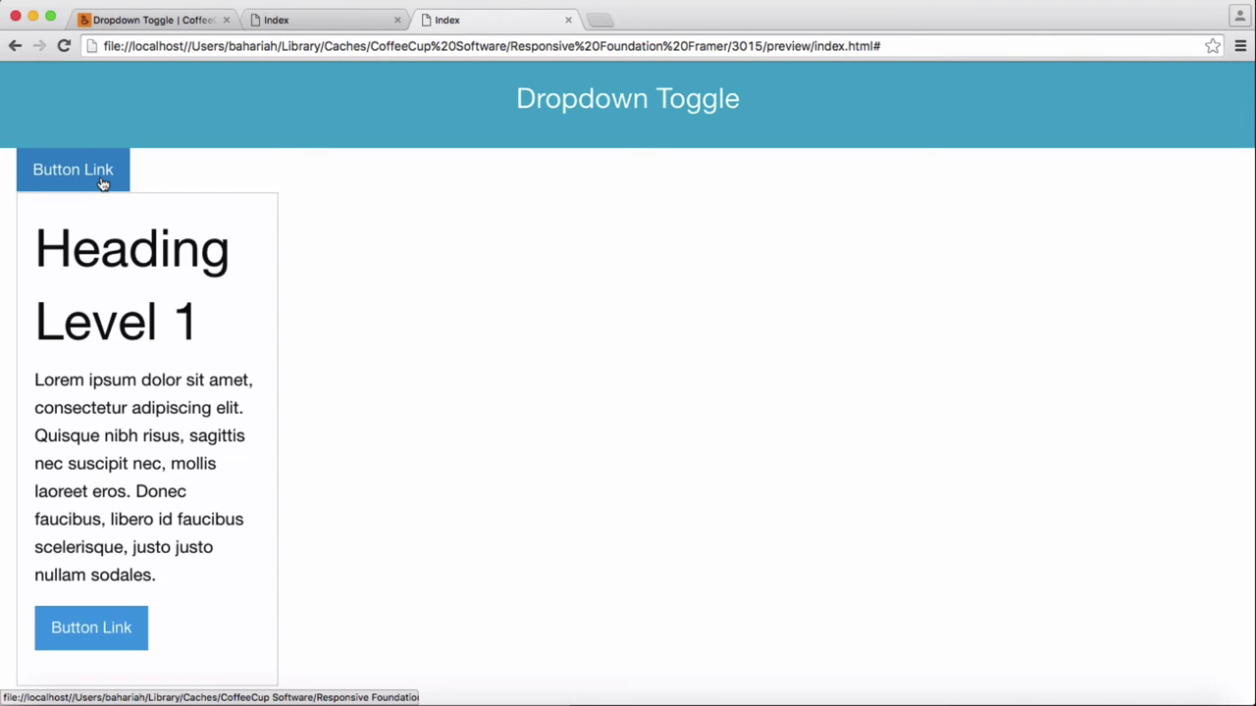
{"action": "left_click", "coordinate": [103, 185]}
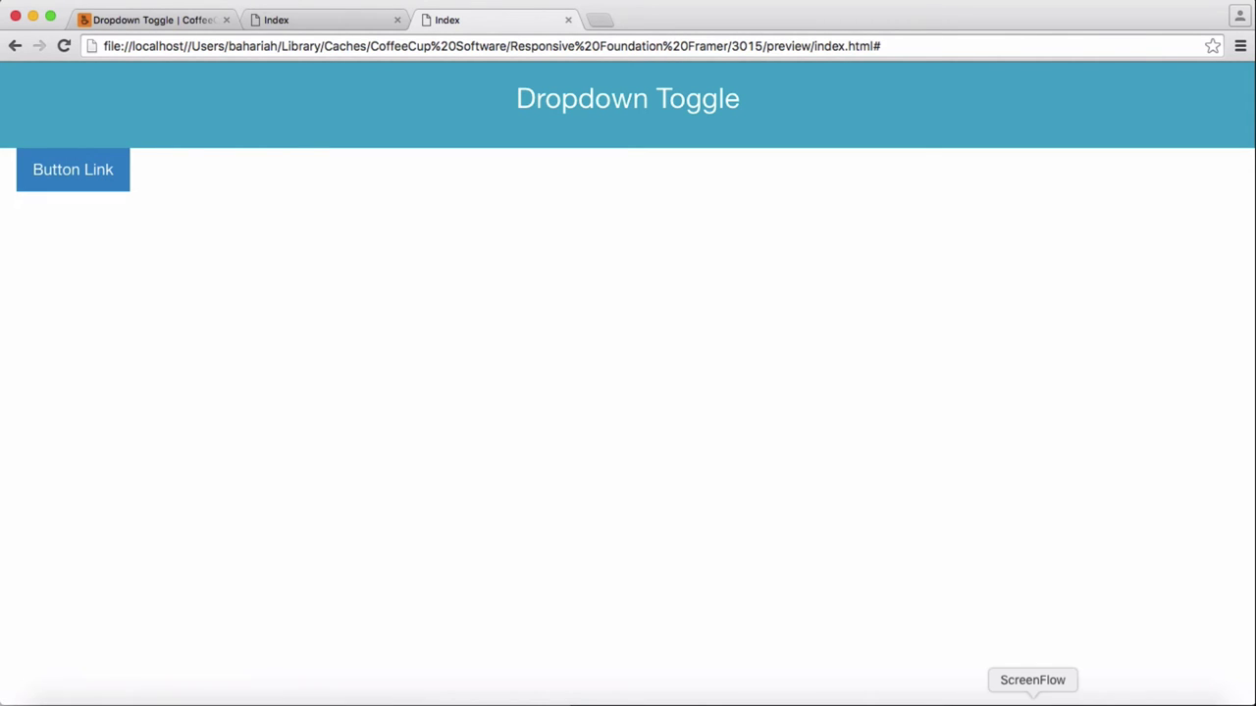
{"action": "left_click", "coordinate": [1080, 701]}
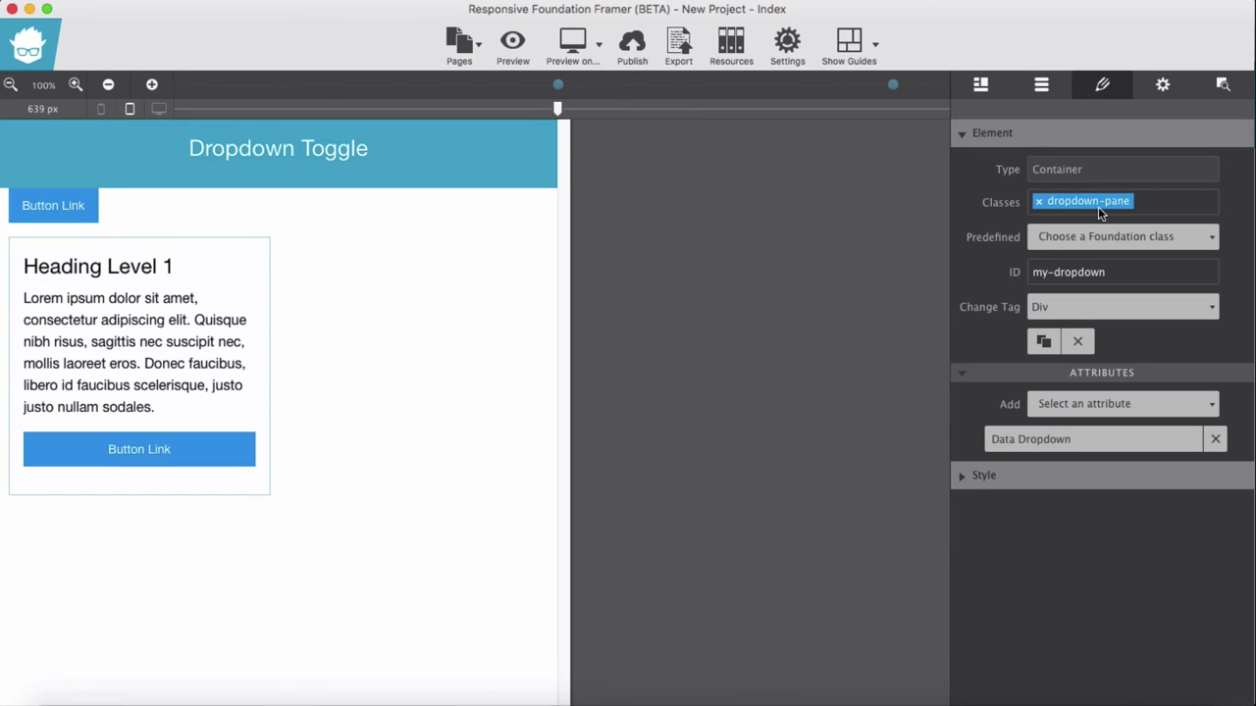
Add the .right Foundation class to the my-dropdown pane and preview it opened beside Button Link in Chrome.
{"action": "left_click", "coordinate": [1223, 87]}
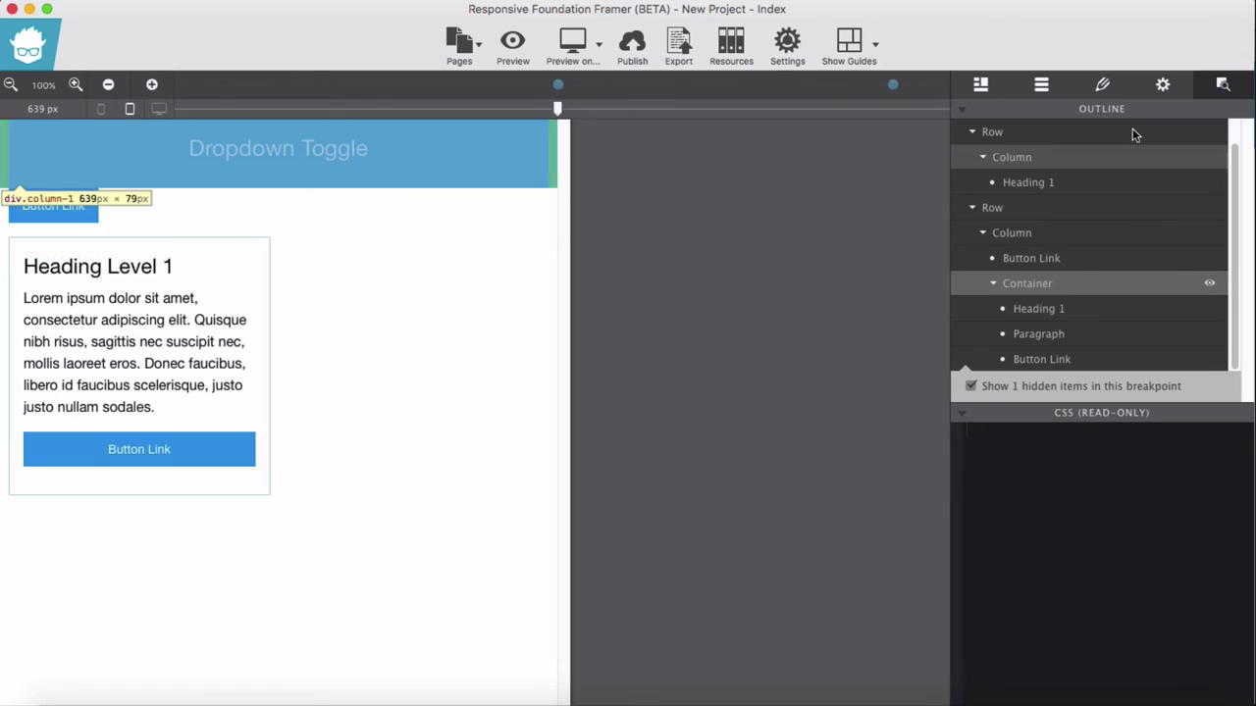
{"action": "left_click", "coordinate": [1103, 87]}
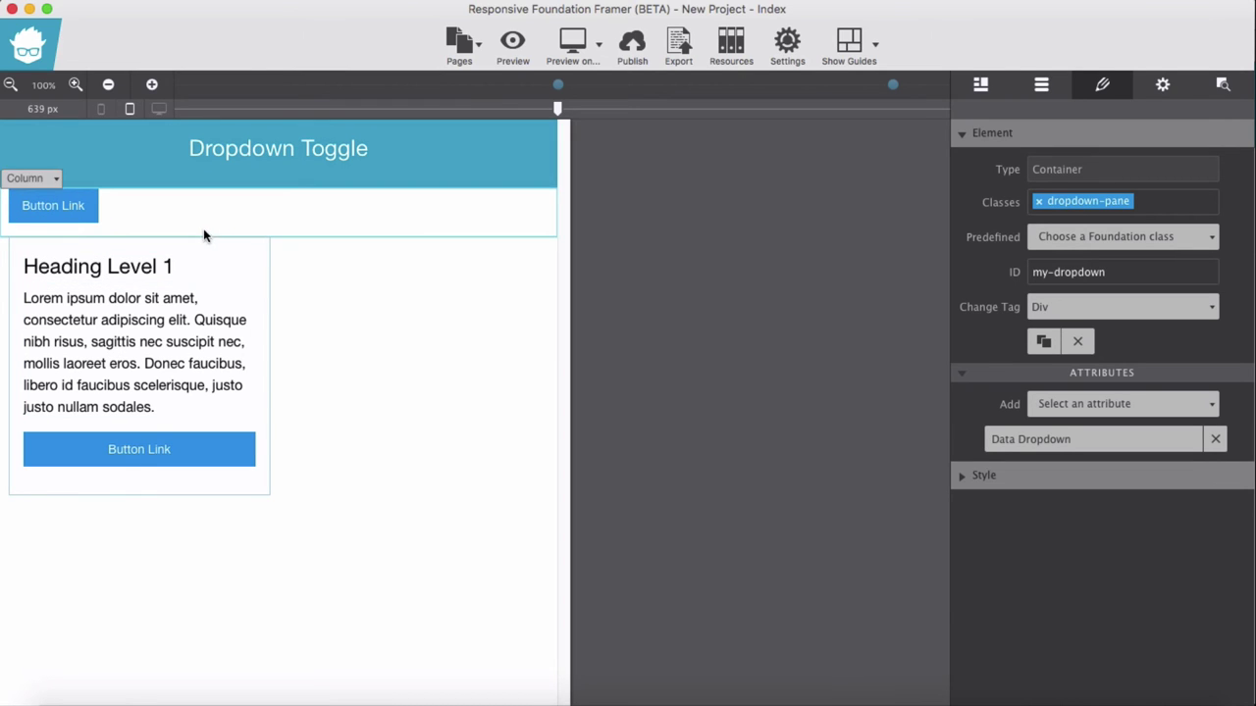
{"action": "left_click", "coordinate": [1177, 201]}
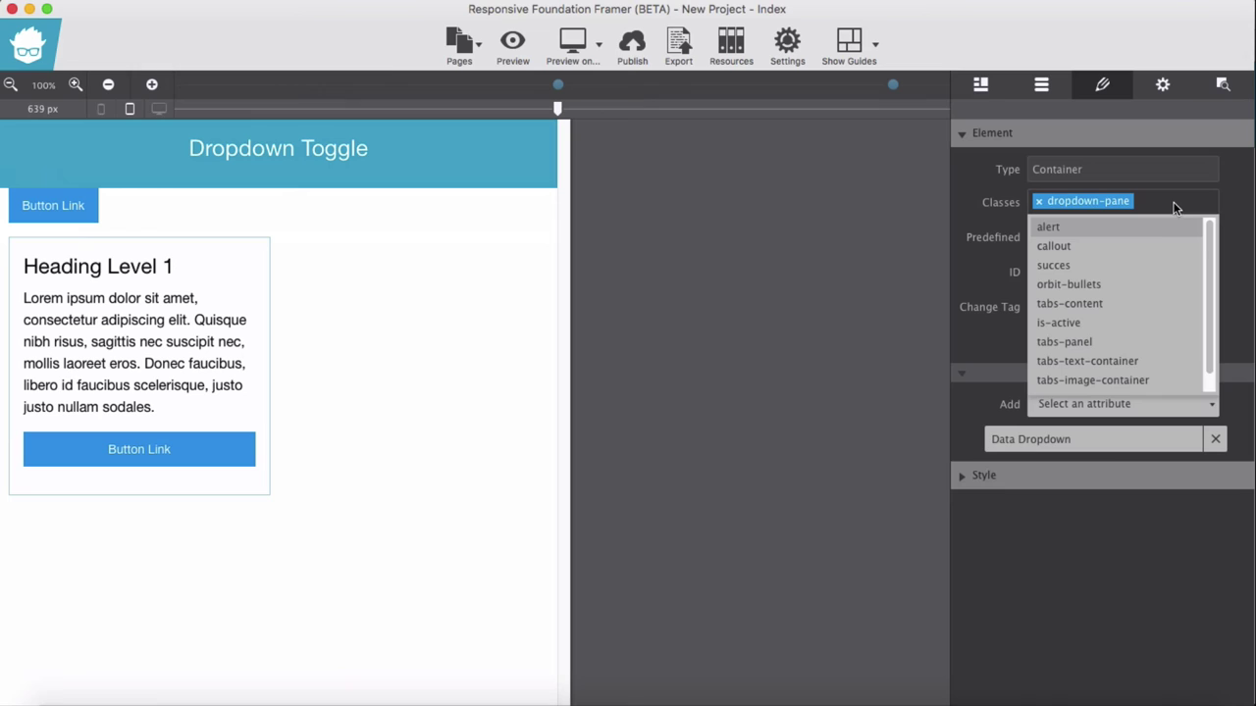
{"action": "left_click", "coordinate": [859, 292]}
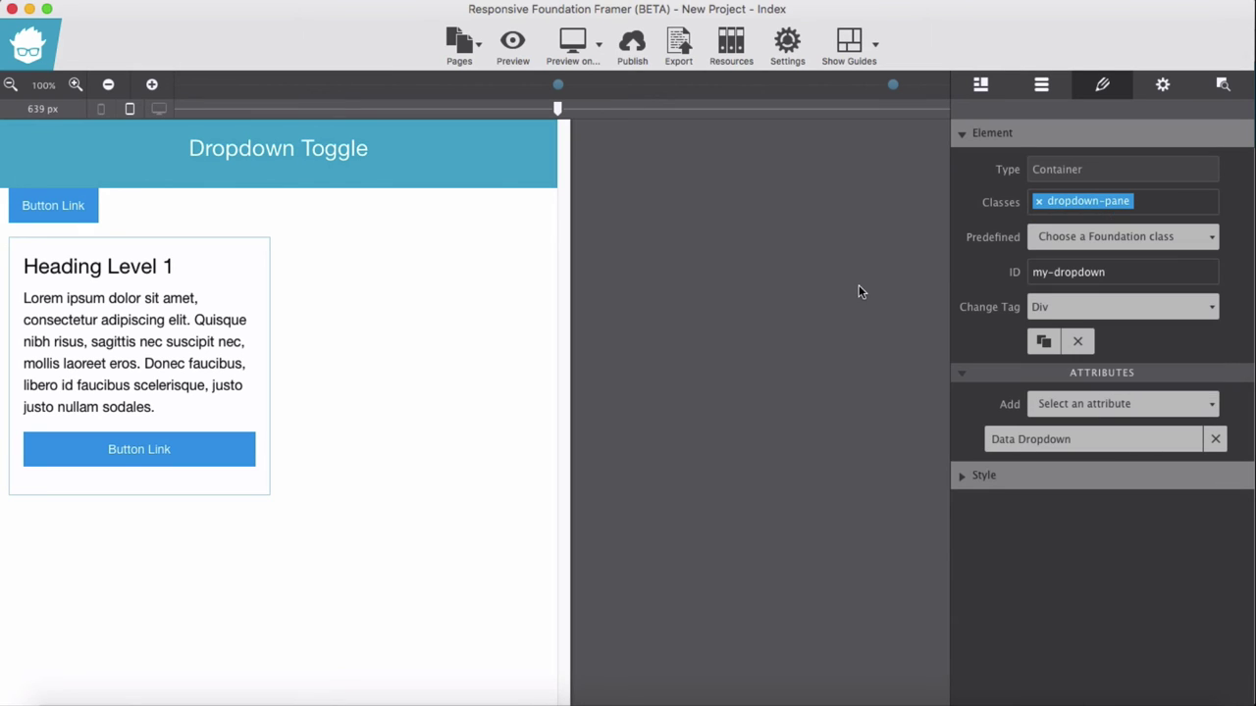
{"action": "left_click", "coordinate": [1175, 237]}
{"action": "type", "text": "right"}
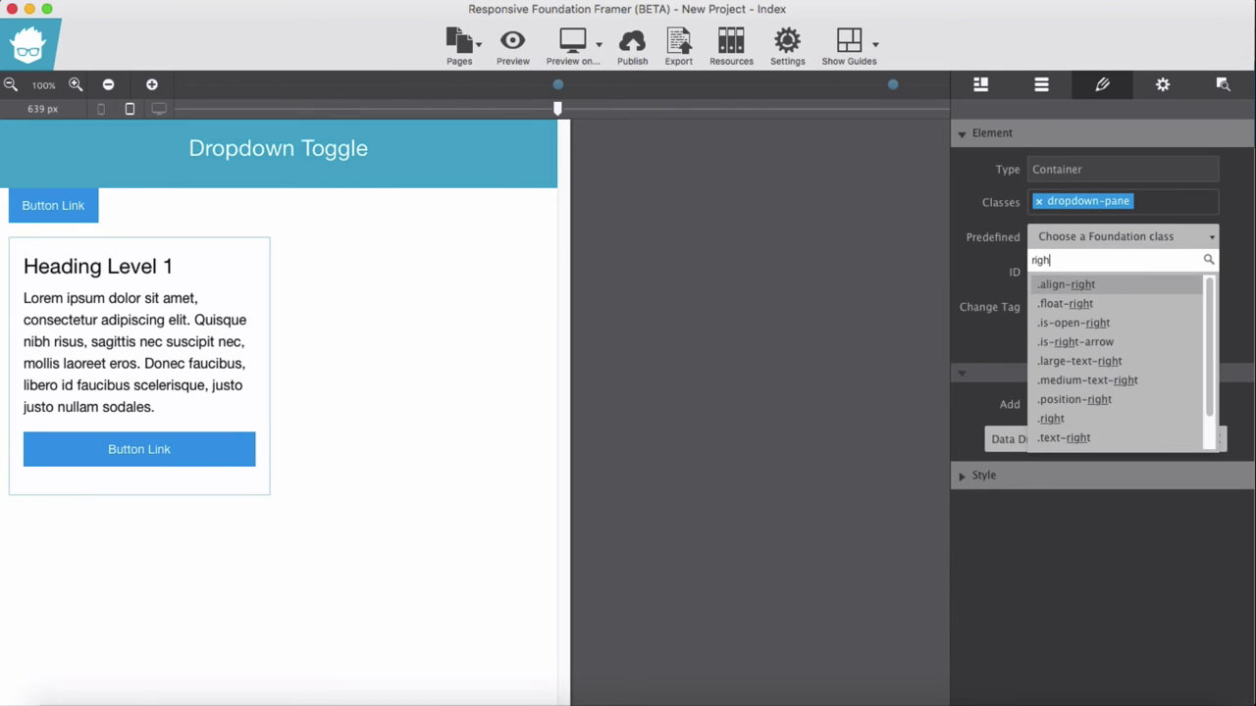
{"action": "left_click", "coordinate": [1106, 414]}
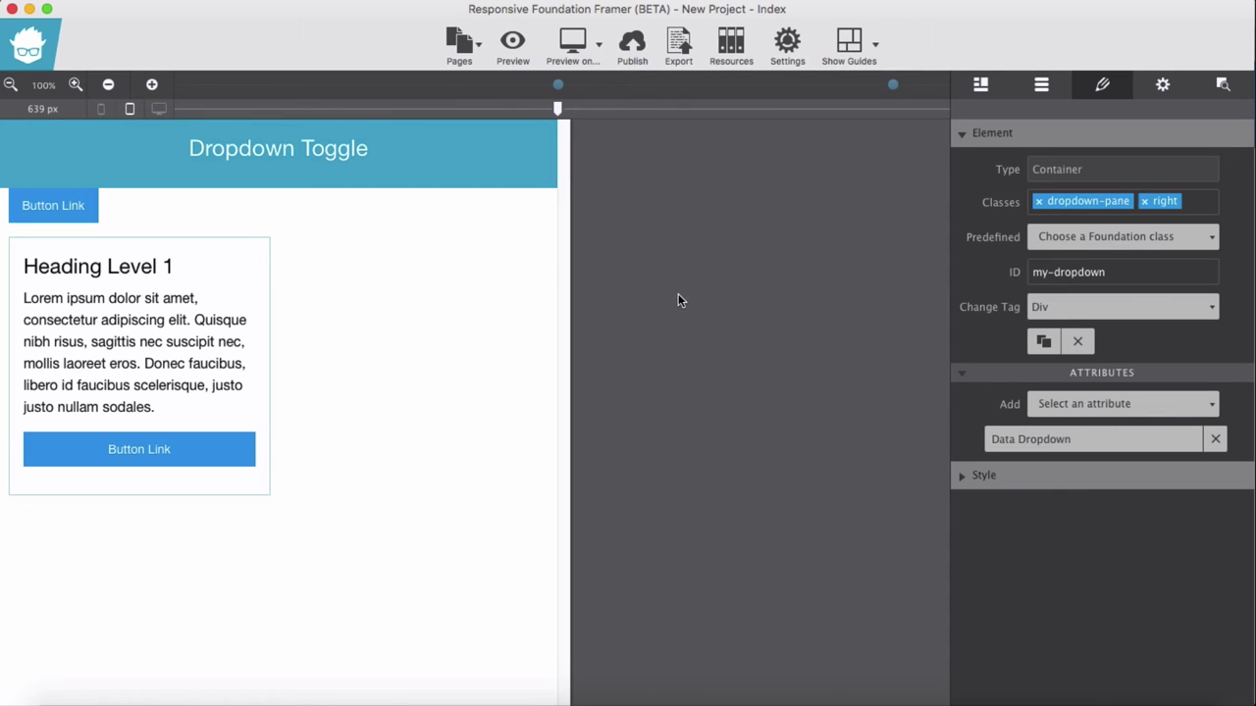
{"action": "left_click", "coordinate": [574, 44]}
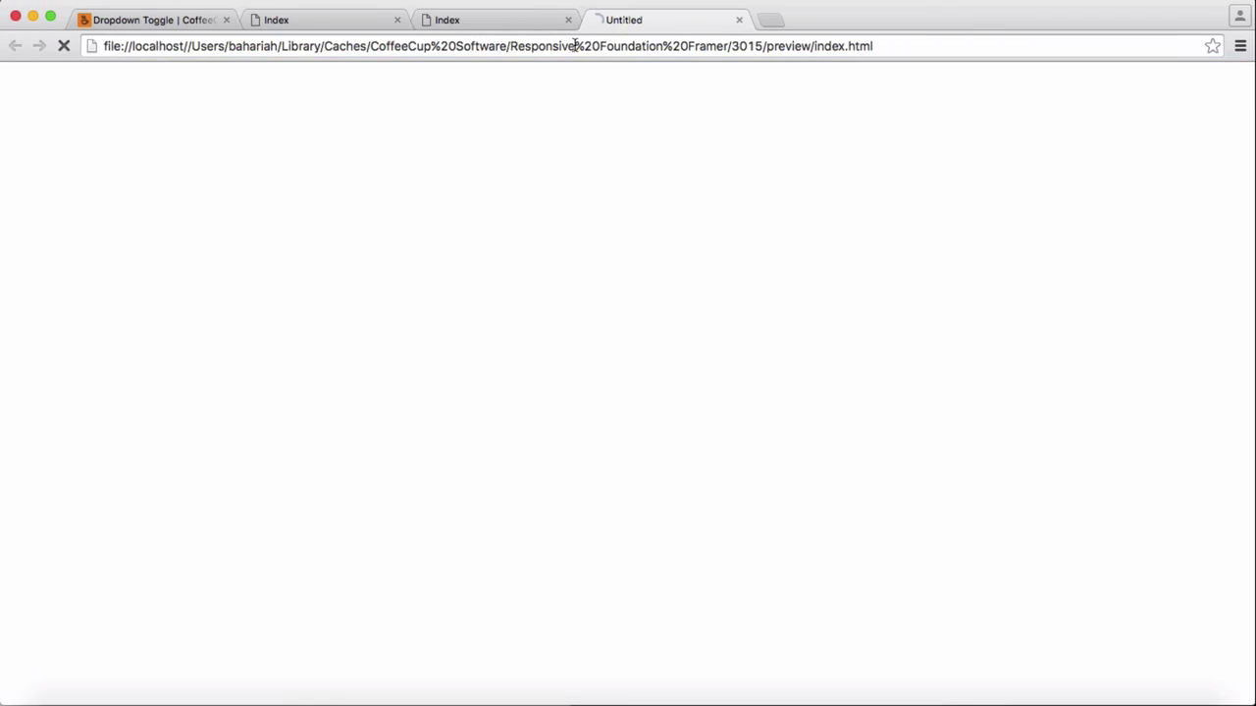
{"action": "left_click", "coordinate": [124, 177]}
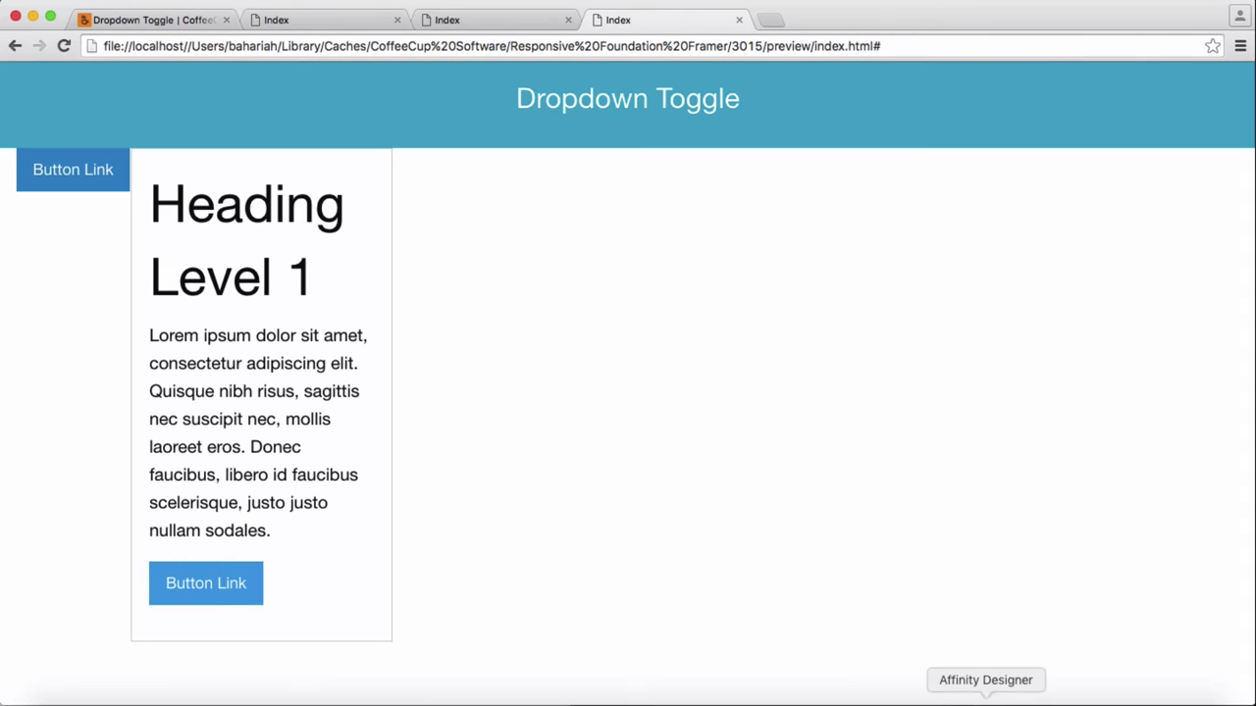
Swap the my-dropdown pane's right class for top, leaving dropdown-pane and top.
{"action": "left_click", "coordinate": [1079, 699]}
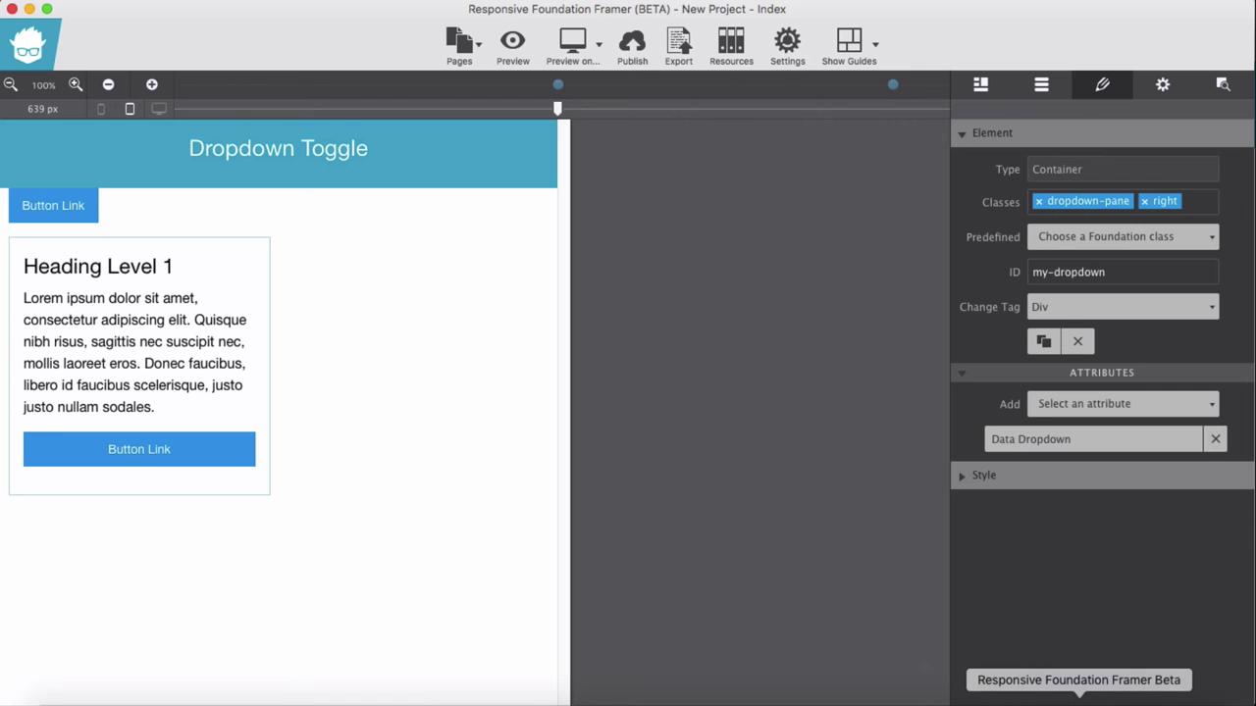
{"action": "left_click", "coordinate": [1145, 200]}
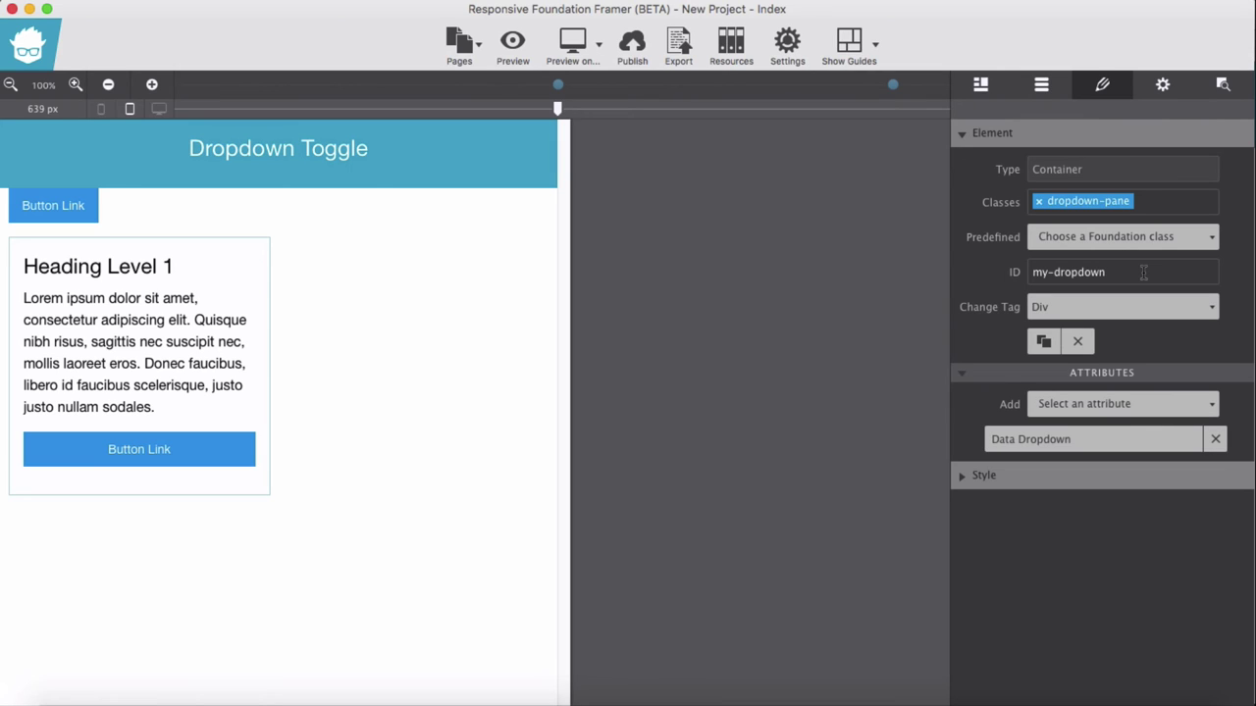
{"action": "left_click", "coordinate": [1169, 204]}
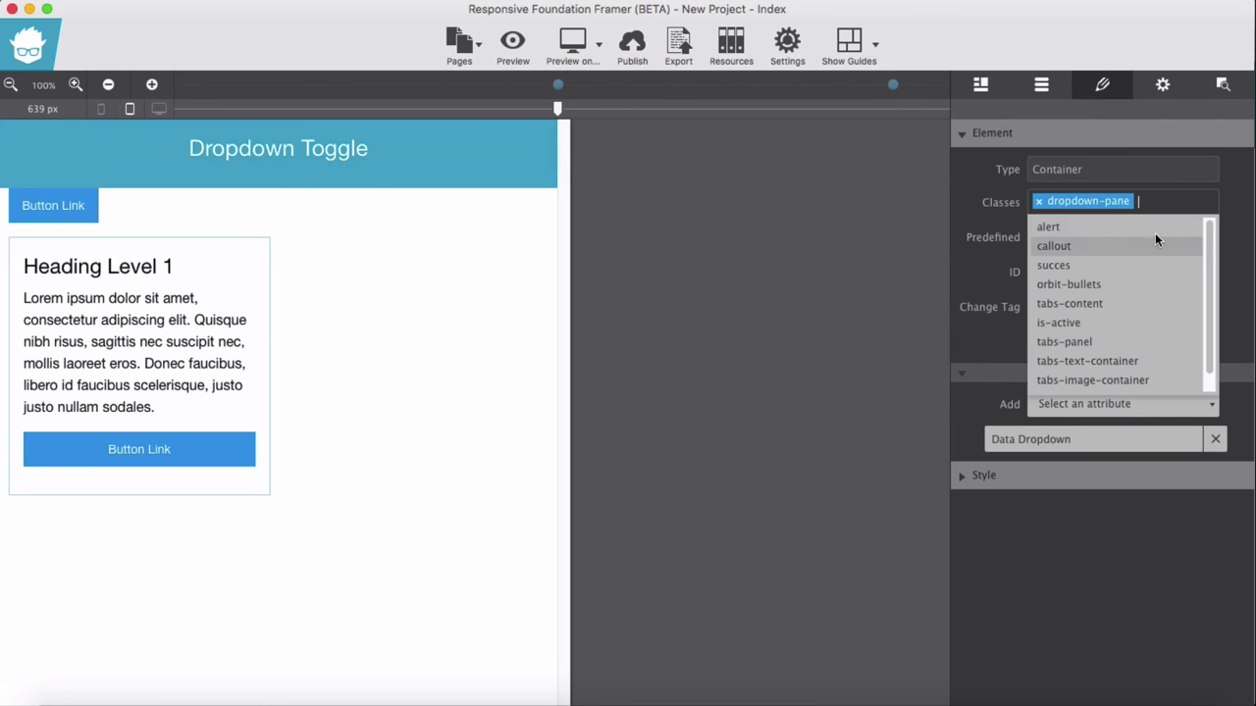
{"action": "type", "text": "to"}
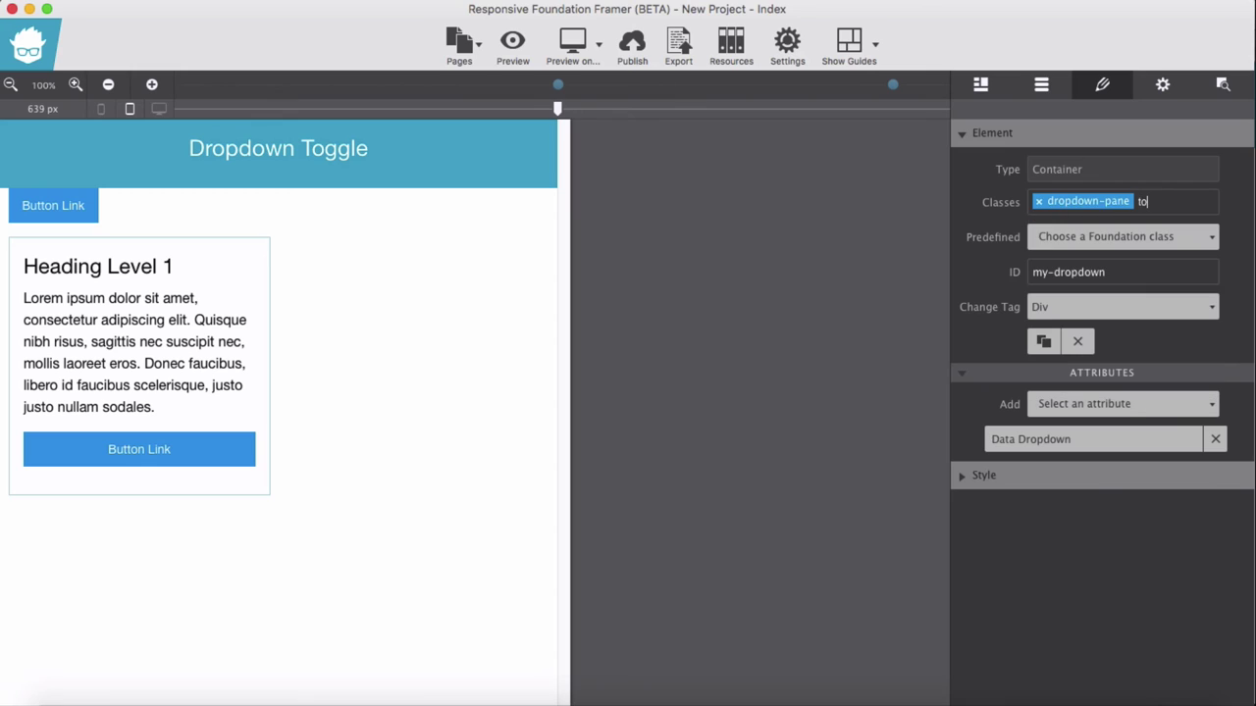
{"action": "type", "text": "p"}
{"action": "key", "text": "Return"}
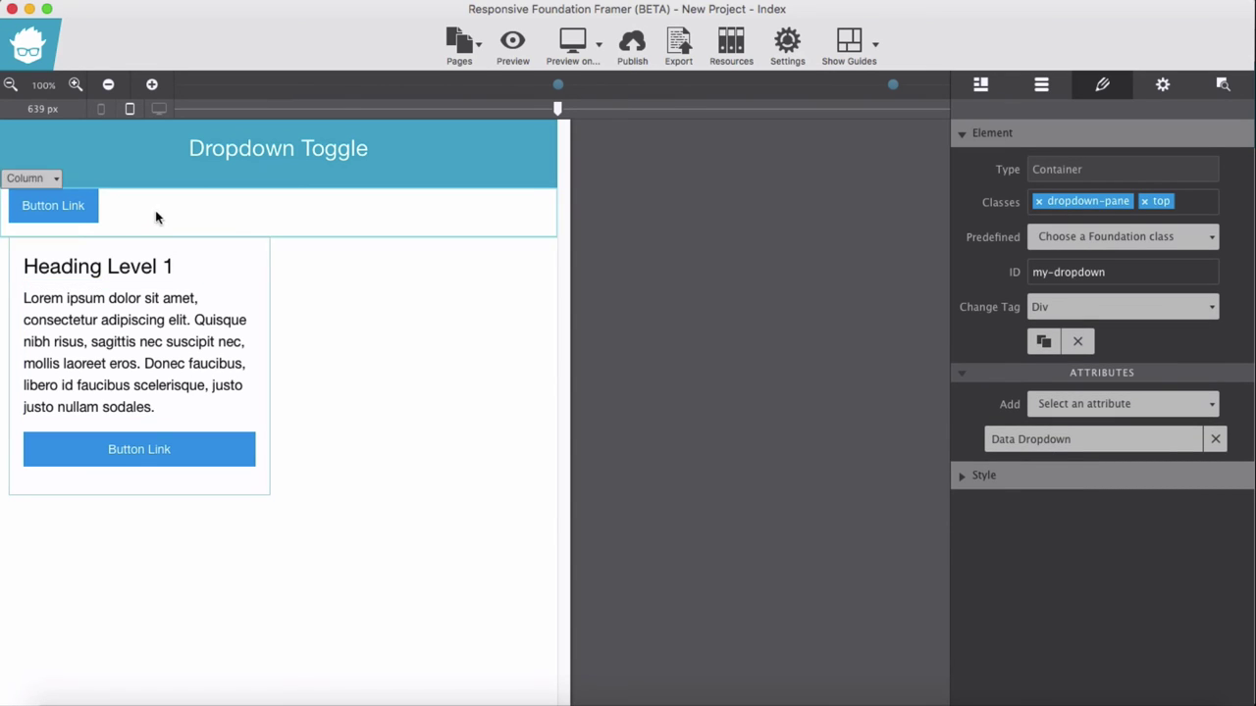
Preview in Chrome and open the pane from Button Link, showing it above the link.
{"action": "left_click", "coordinate": [571, 43]}
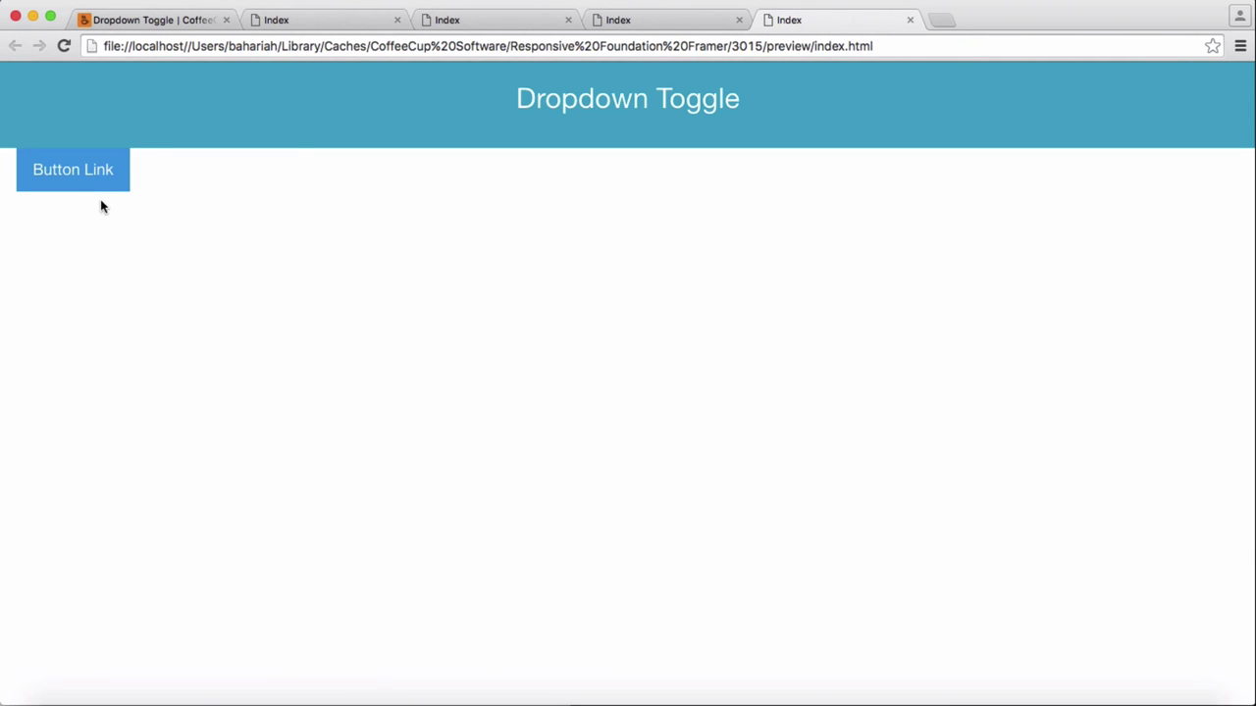
{"action": "left_click", "coordinate": [105, 183]}
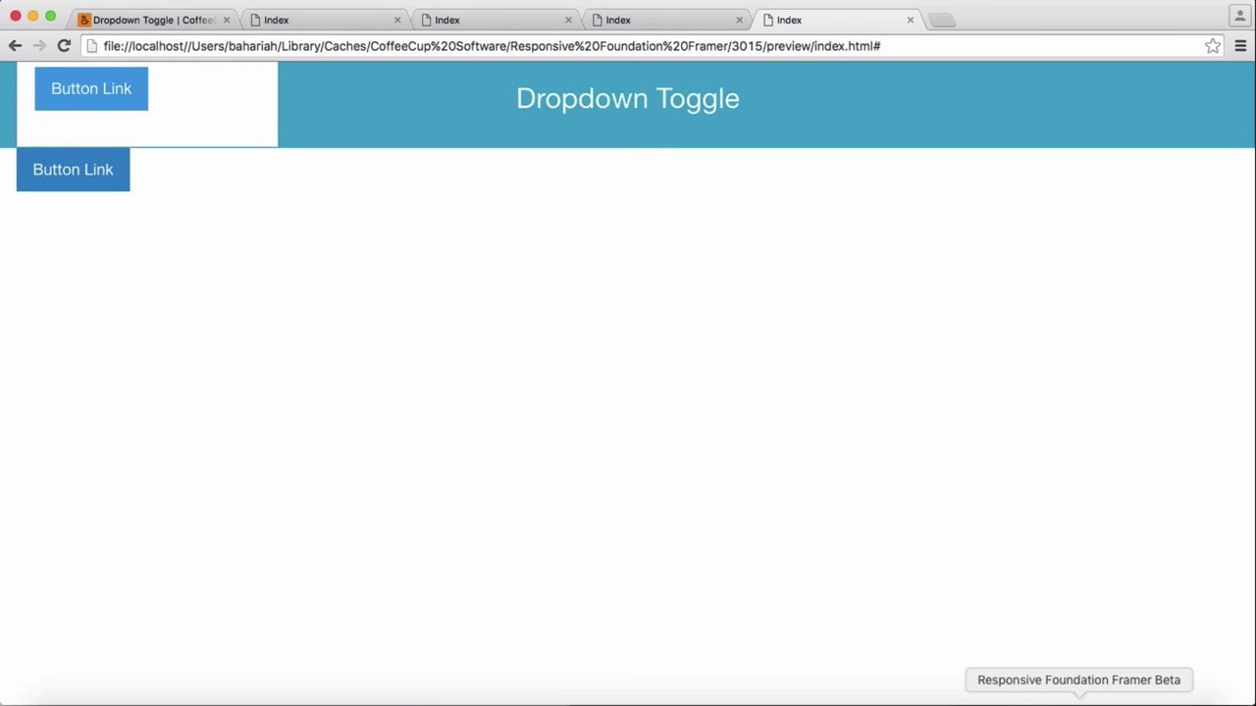
Drop the top class so only dropdown-pane remains, and confirm in Chrome it opens below Button Link.
{"action": "left_click", "coordinate": [1080, 691]}
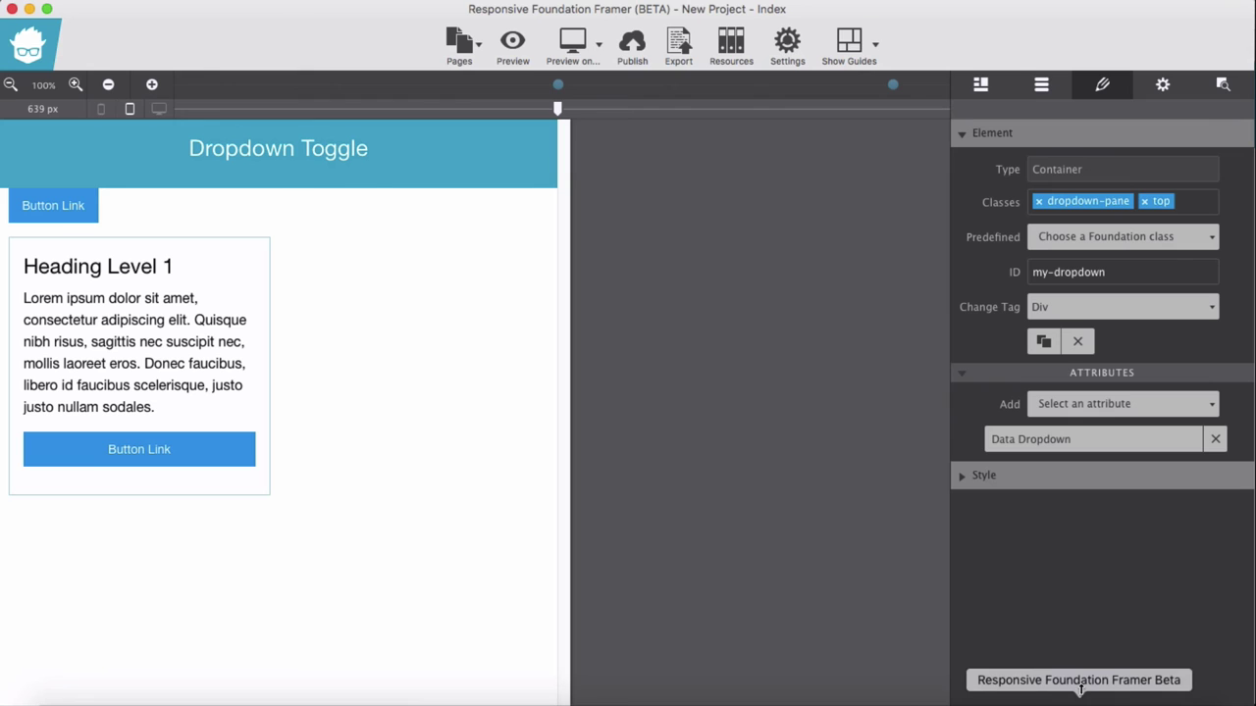
{"action": "left_click", "coordinate": [1143, 200]}
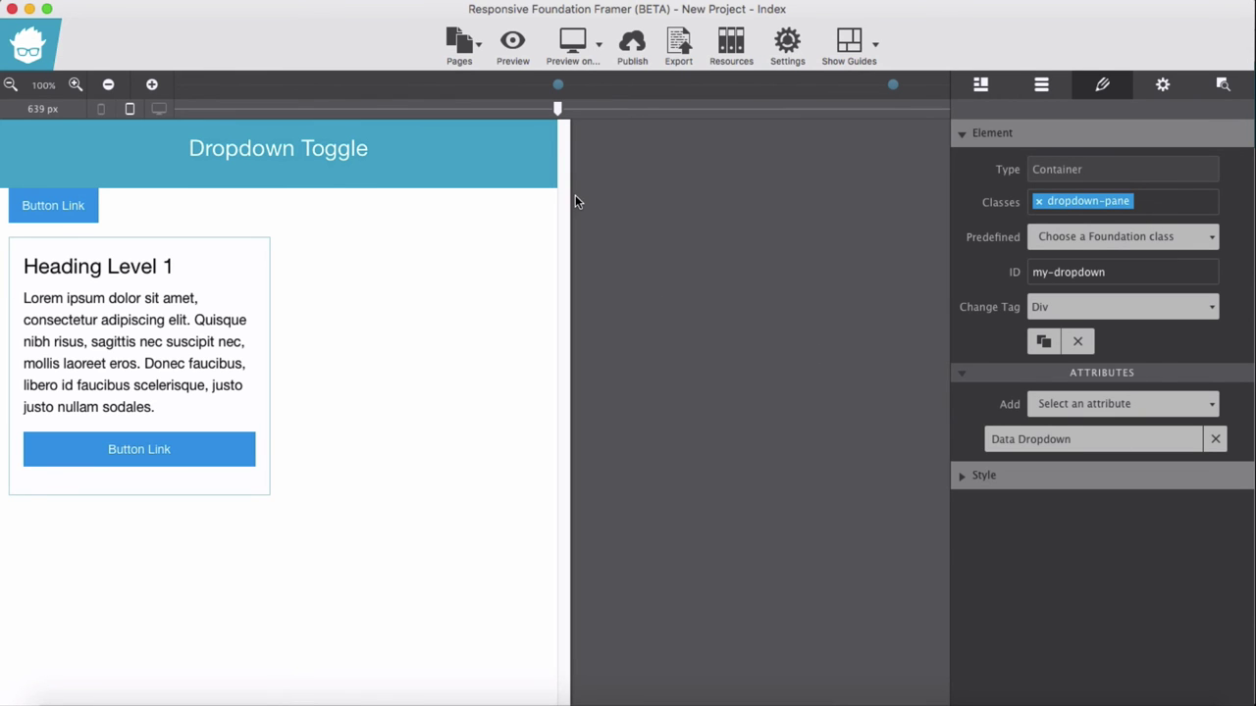
{"action": "left_click", "coordinate": [512, 49]}
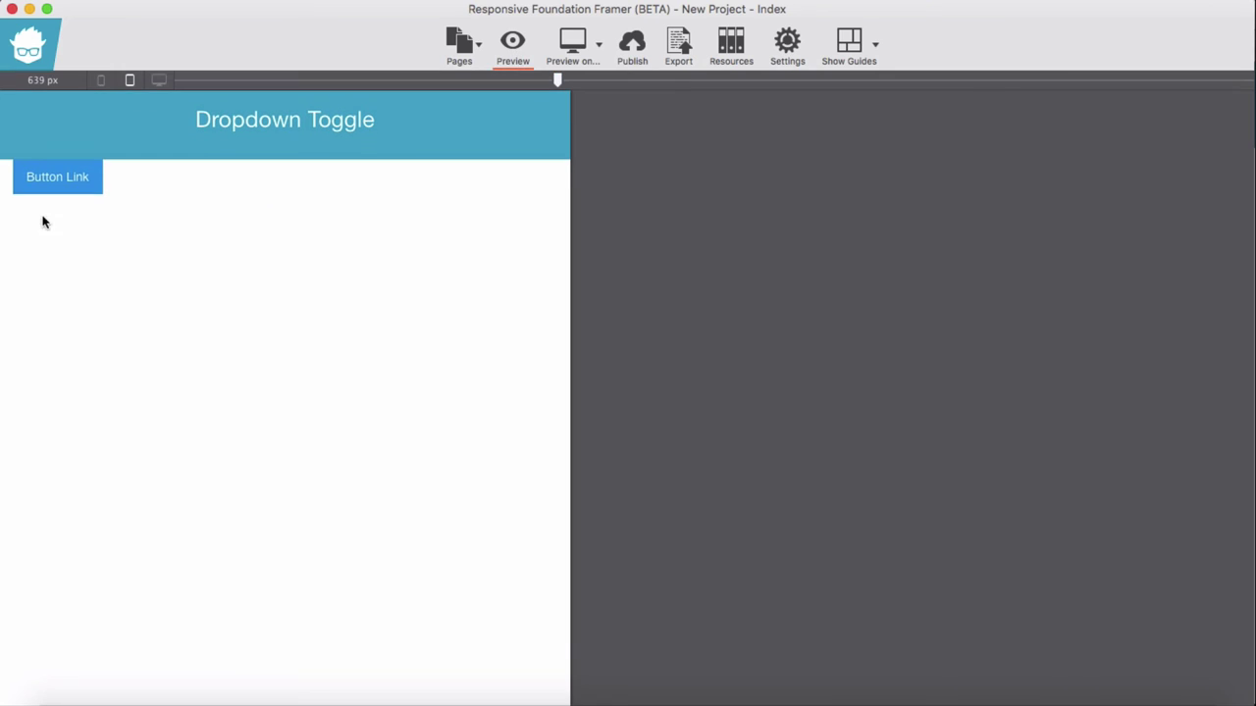
{"action": "left_click", "coordinate": [518, 51]}
{"action": "left_click", "coordinate": [579, 44]}
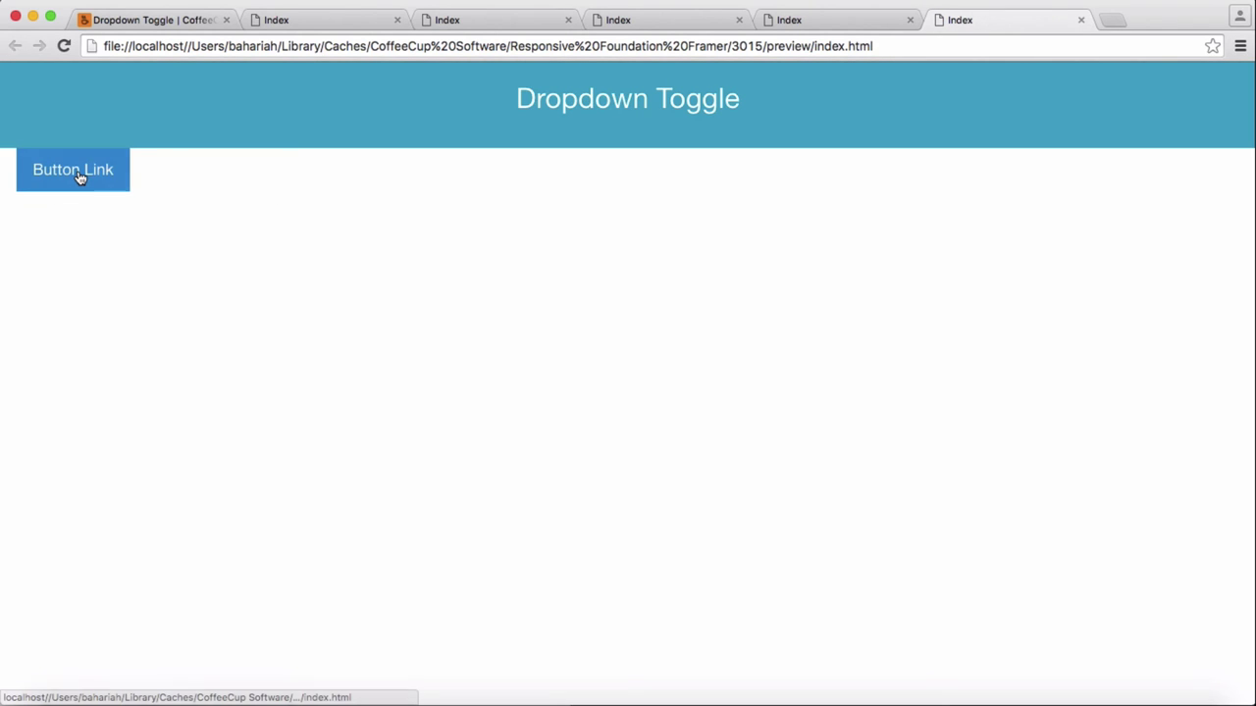
{"action": "left_click", "coordinate": [79, 183]}
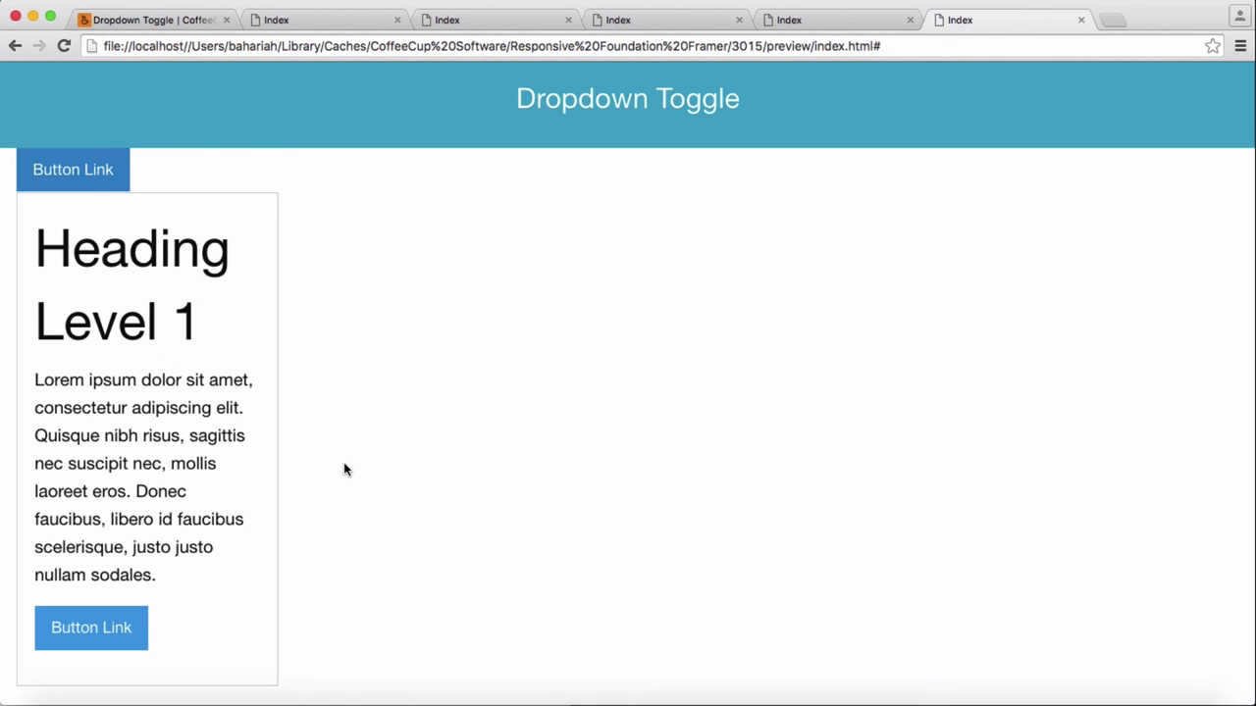
{"action": "key", "text": "super+Tab"}
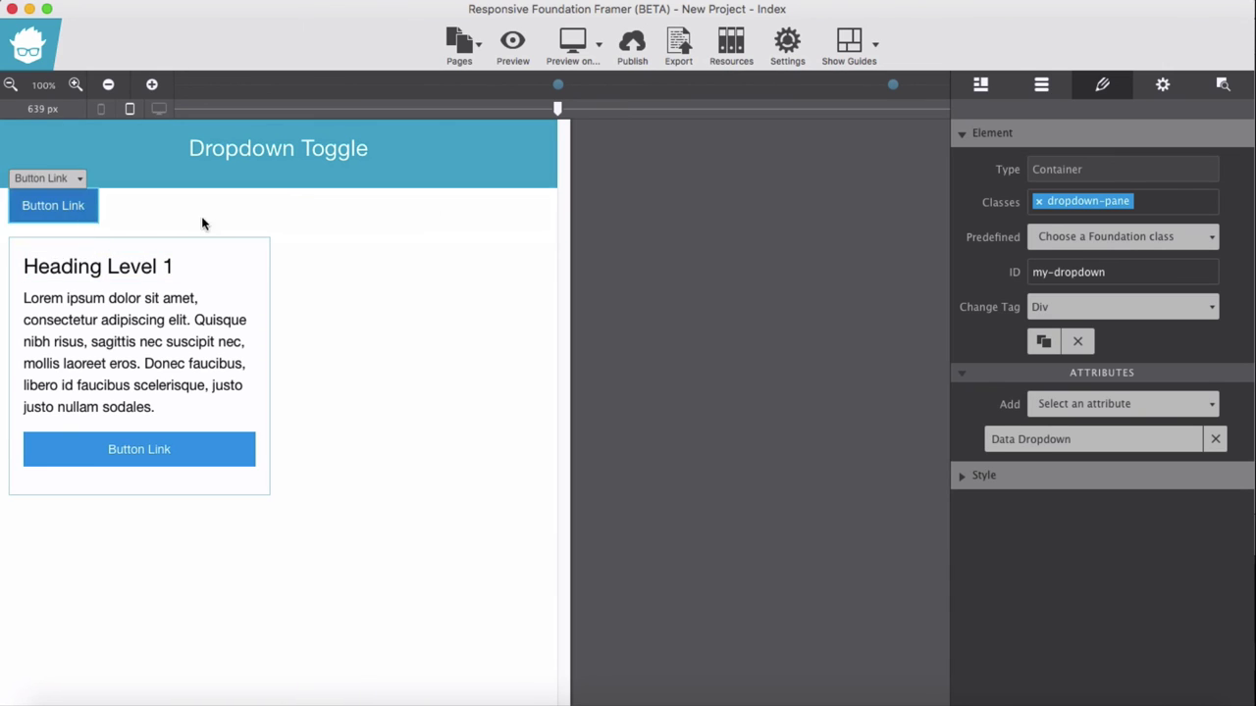
Give the my-dropdown pane a Data Hover attribute with the value true.
{"action": "left_click", "coordinate": [1221, 90]}
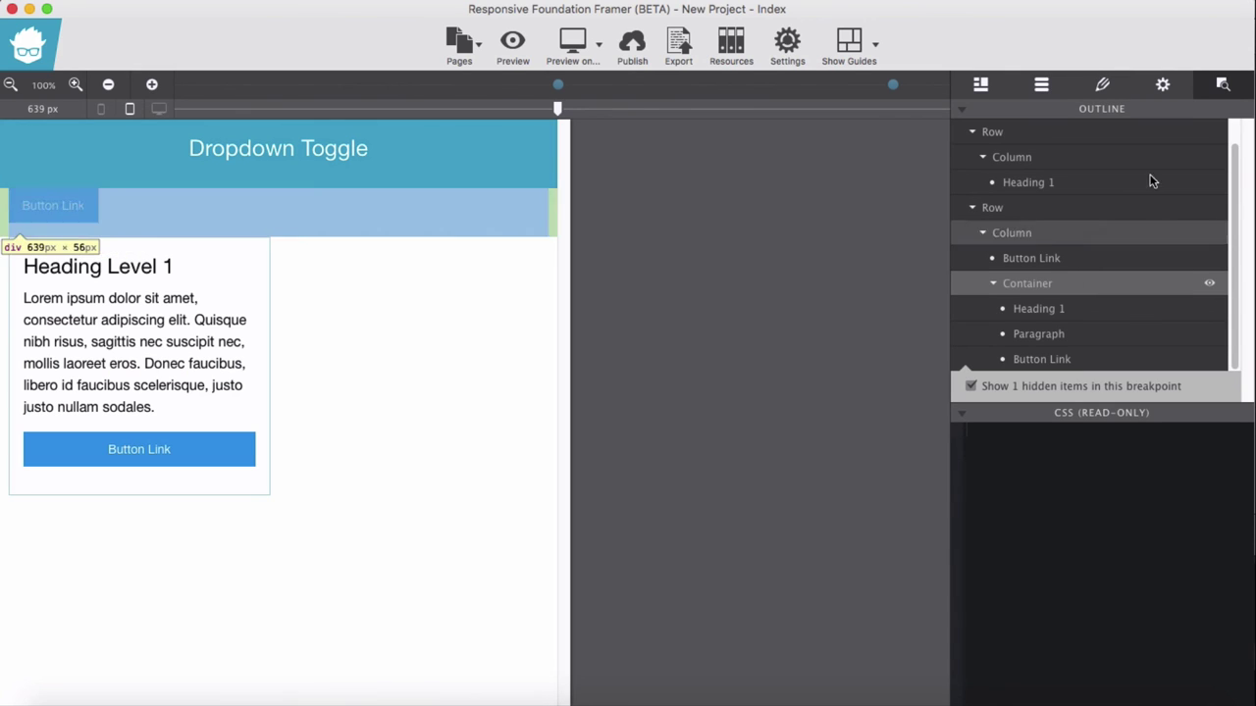
{"action": "left_click", "coordinate": [1111, 86]}
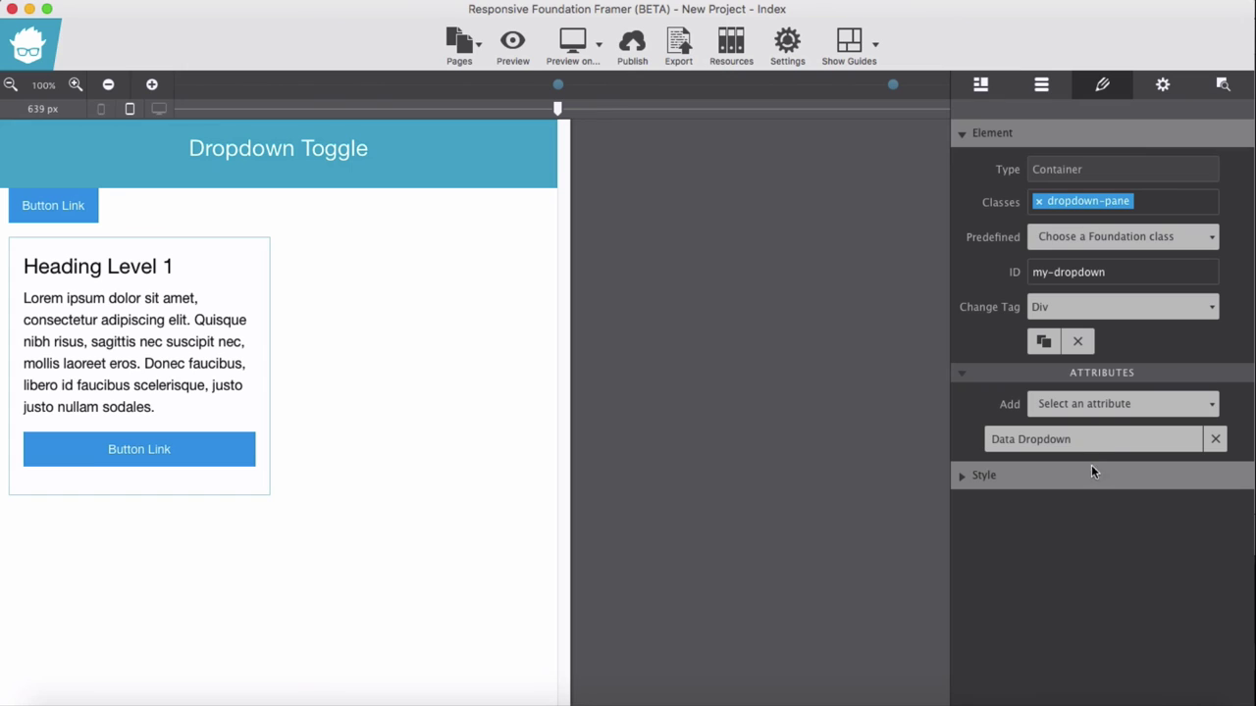
{"action": "left_click", "coordinate": [1108, 402]}
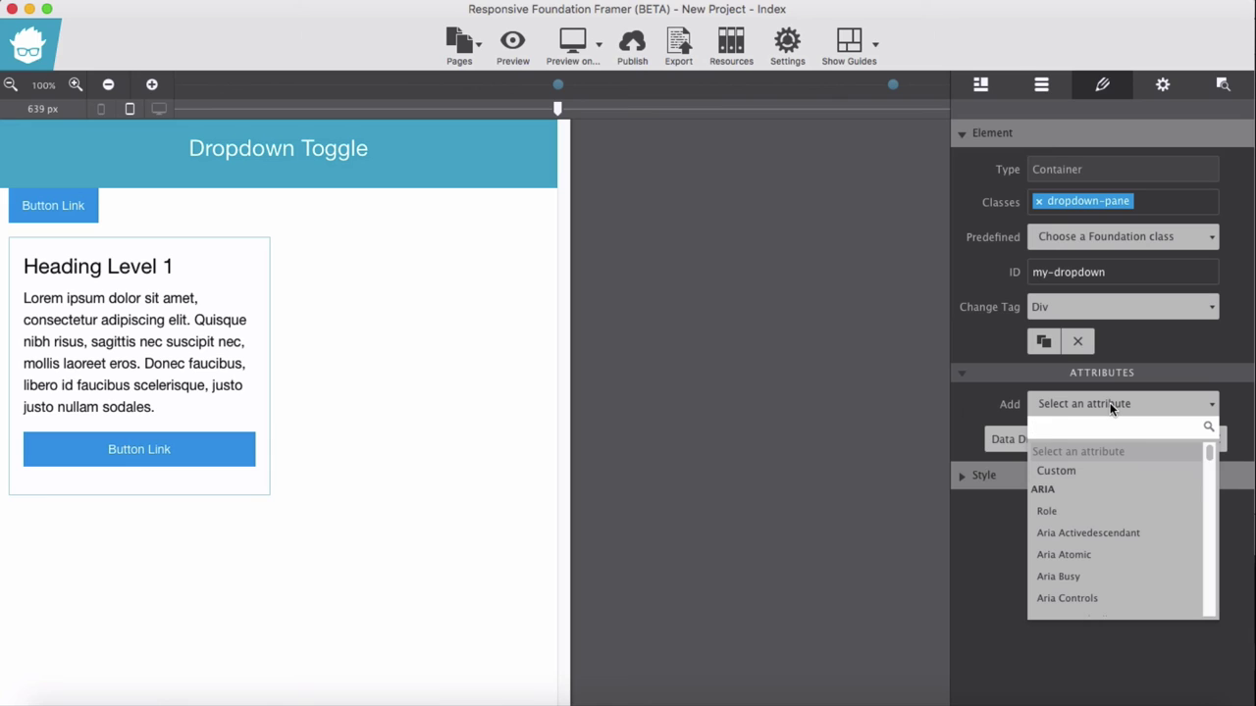
{"action": "type", "text": "hov"}
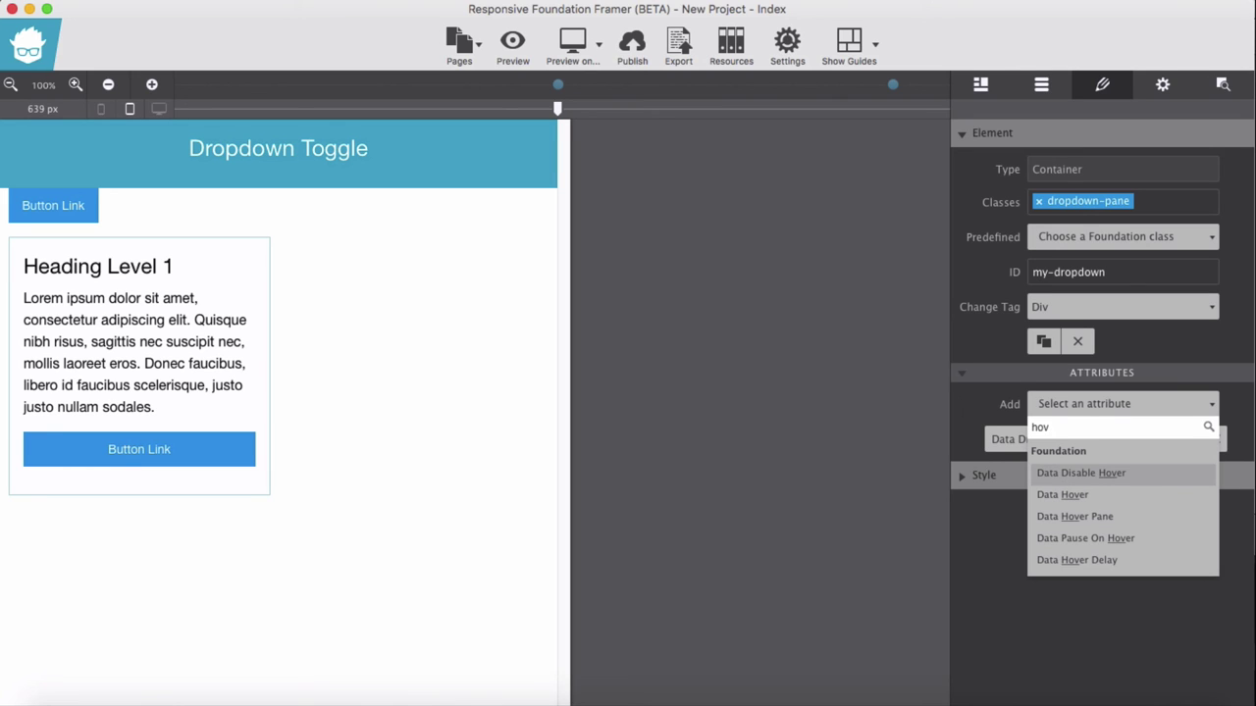
{"action": "left_click", "coordinate": [1091, 493]}
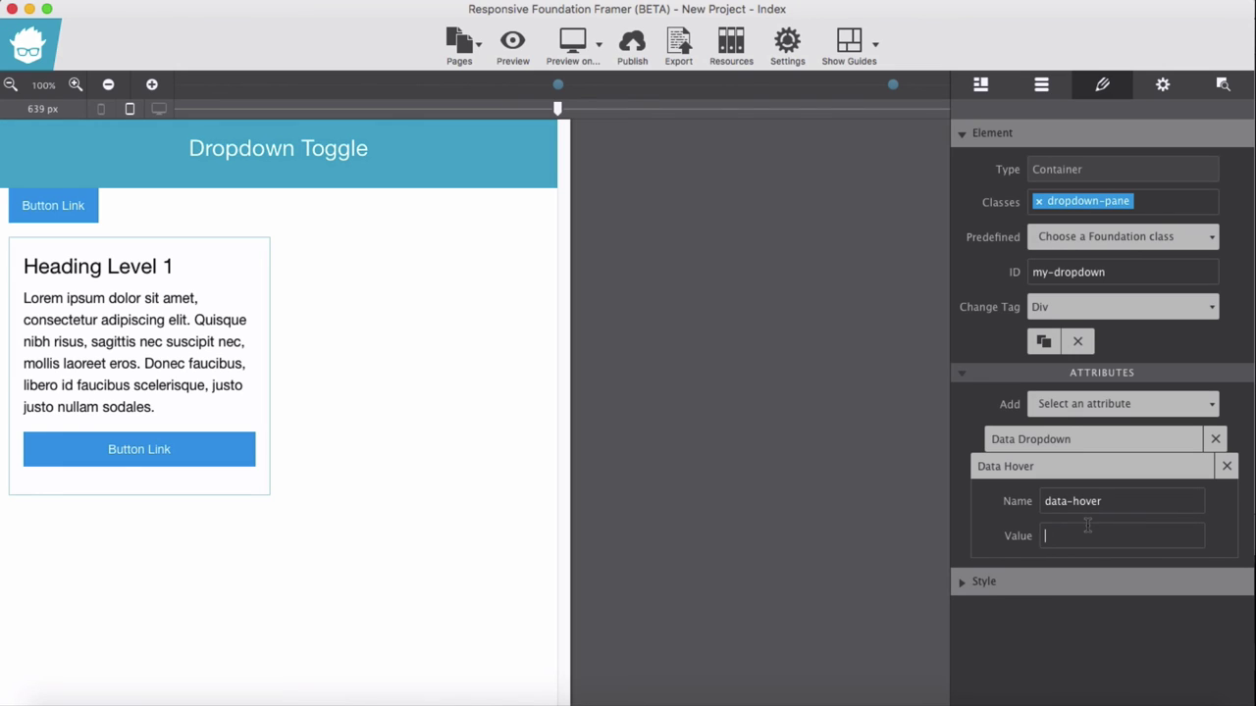
{"action": "type", "text": "true"}
Preview in Chrome and hover Button Link to reveal the pane's heading, paragraph and button below it.
{"action": "left_click", "coordinate": [569, 42]}
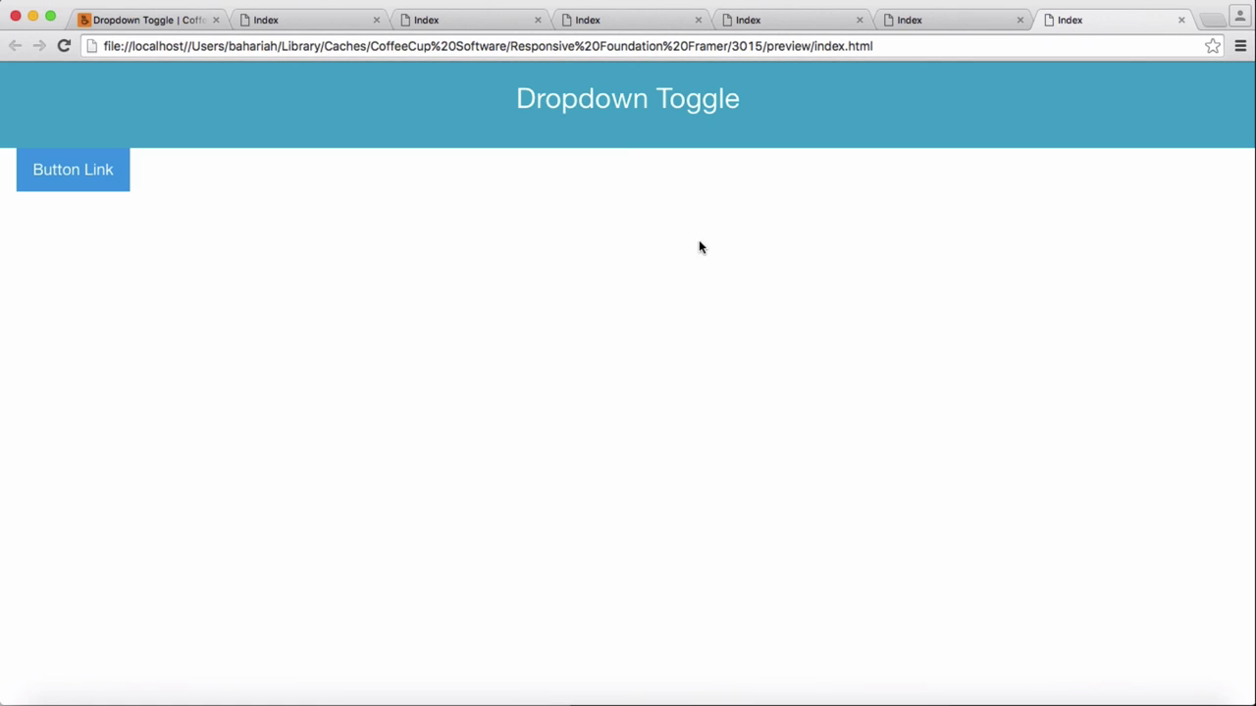
{"action": "mouse_move", "coordinate": [126, 177]}
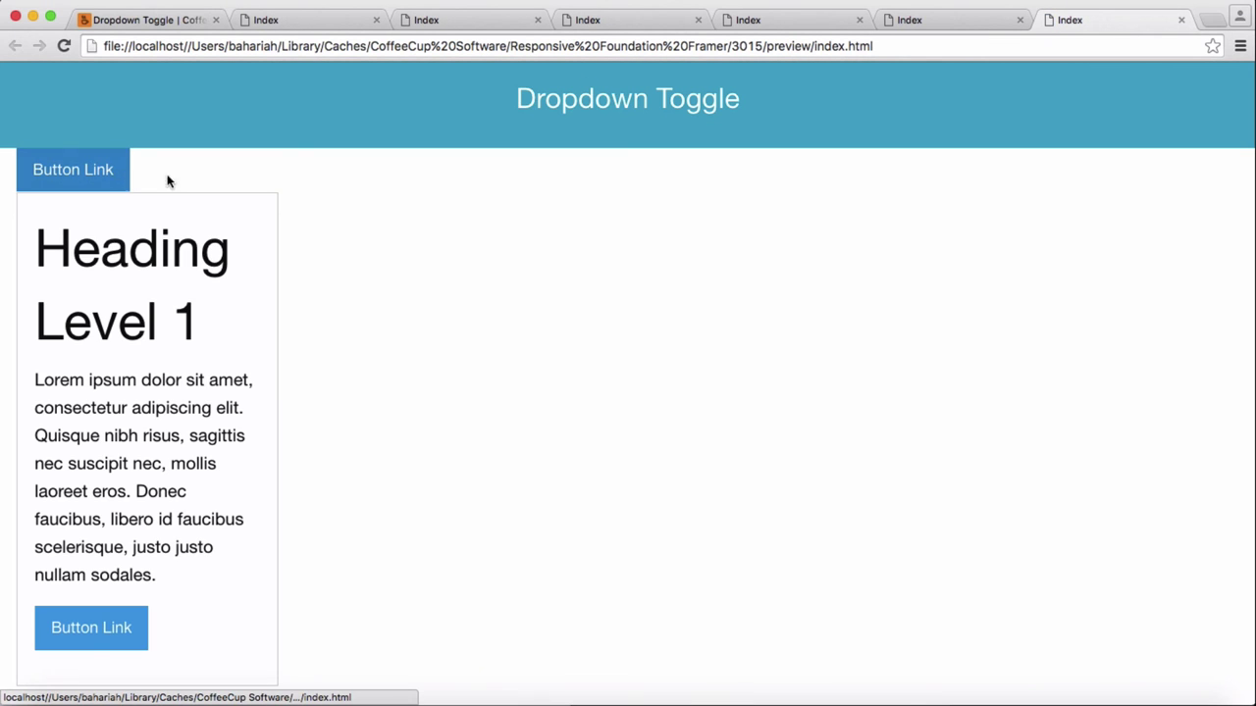